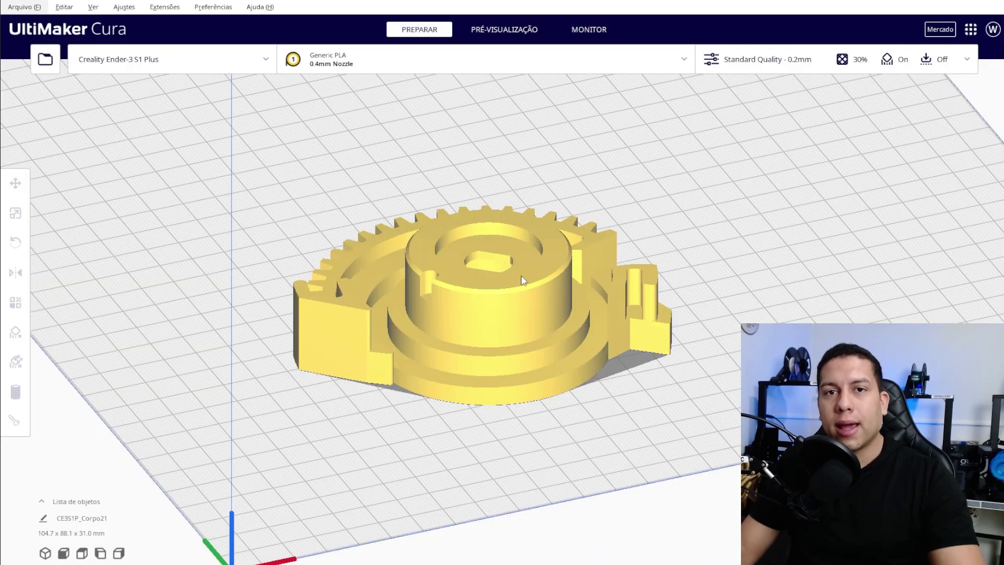
- Open the custom print settings and set the layer height to 0.3 mm in the quality section
{"action": "scroll", "coordinate": [522, 277], "scroll_direction": "up", "scroll_amount": 4}
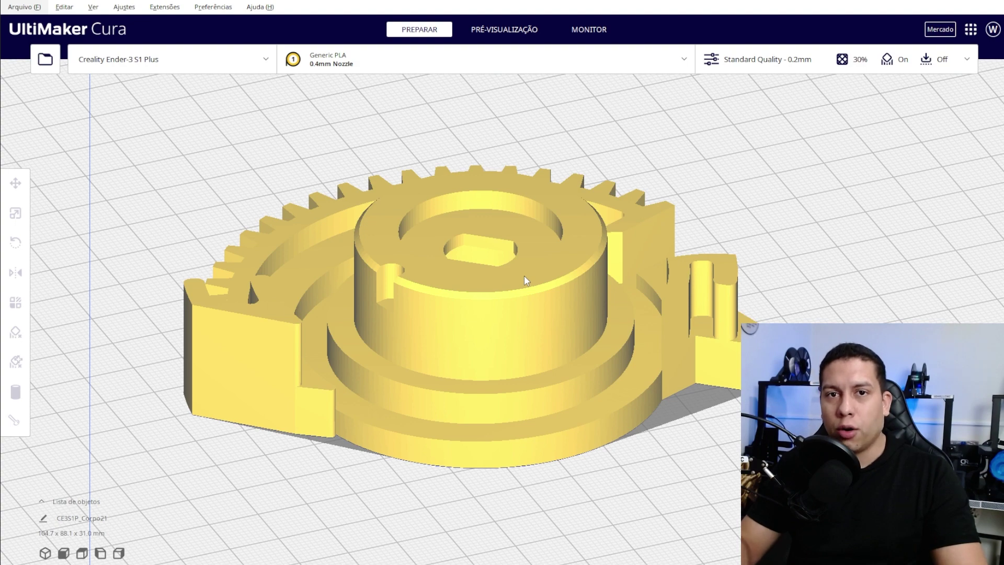
{"action": "left_click", "coordinate": [524, 276]}
{"action": "left_click", "coordinate": [691, 191]}
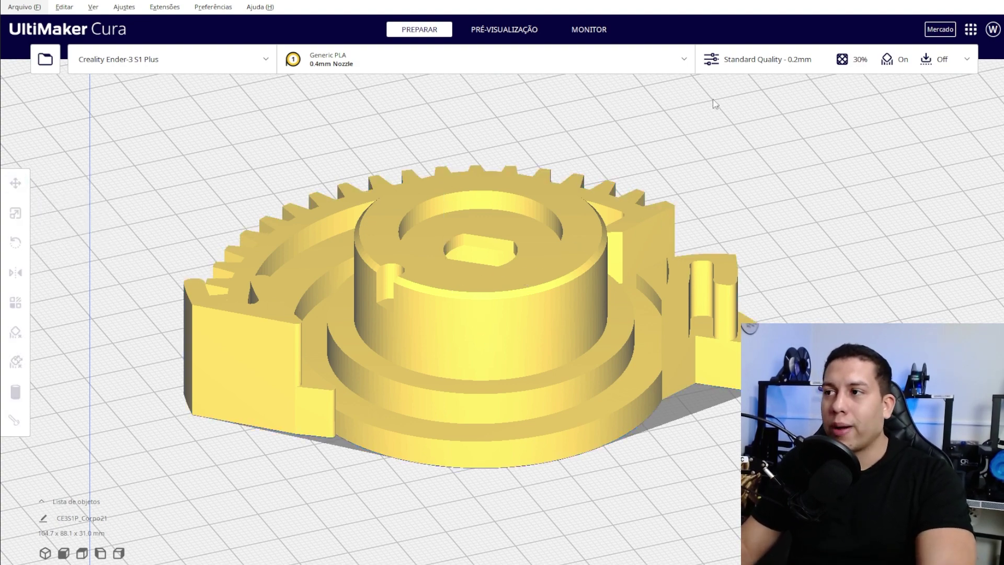
{"action": "left_click", "coordinate": [751, 62]}
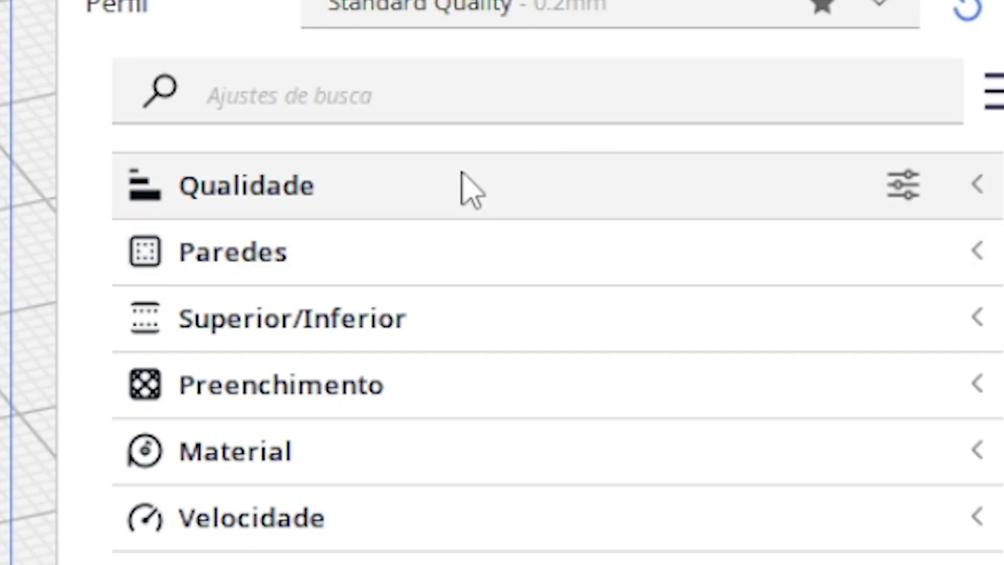
{"action": "left_click", "coordinate": [448, 202]}
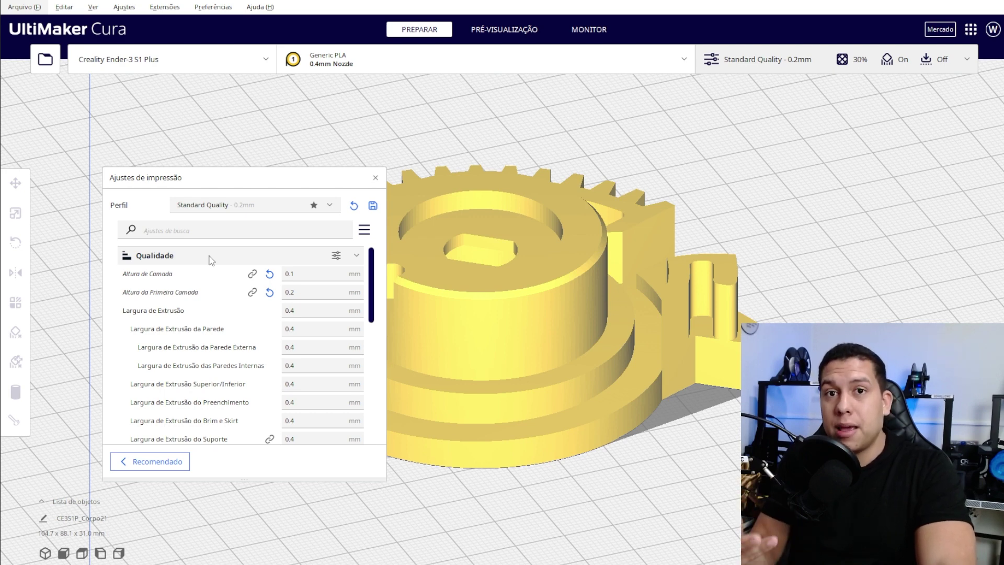
{"action": "left_click", "coordinate": [321, 273]}
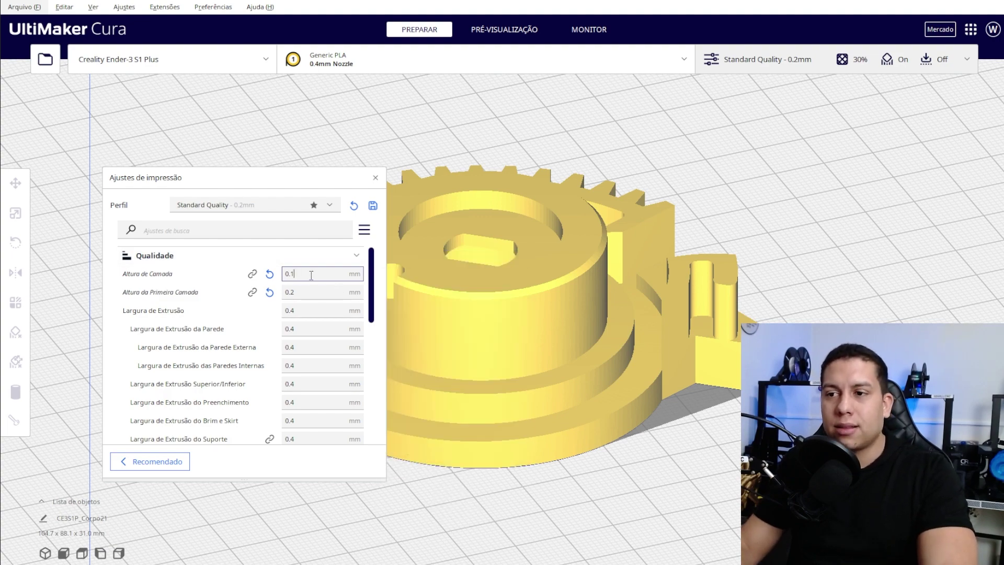
{"action": "key", "text": "BackSpace"}
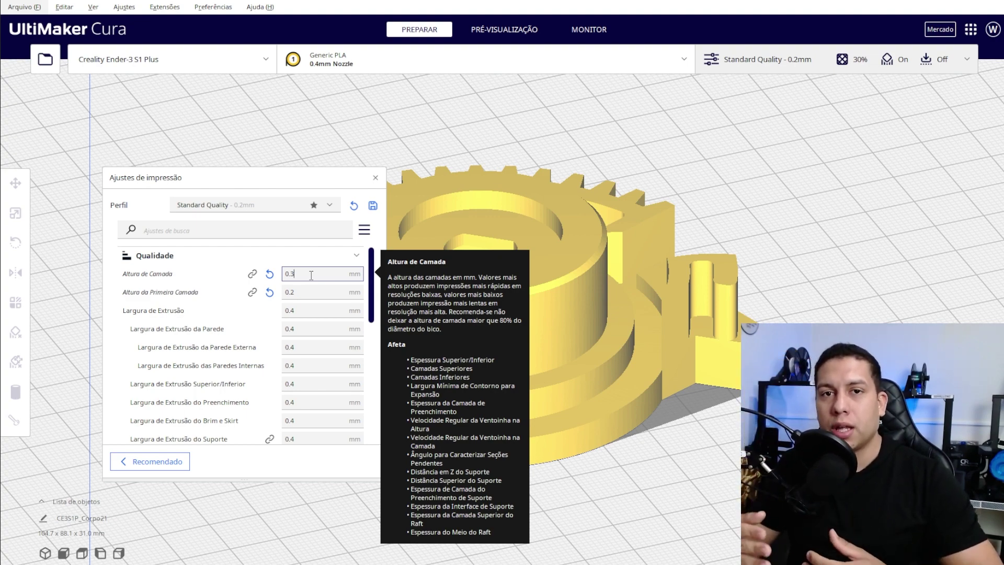
{"action": "left_click", "coordinate": [308, 274]}
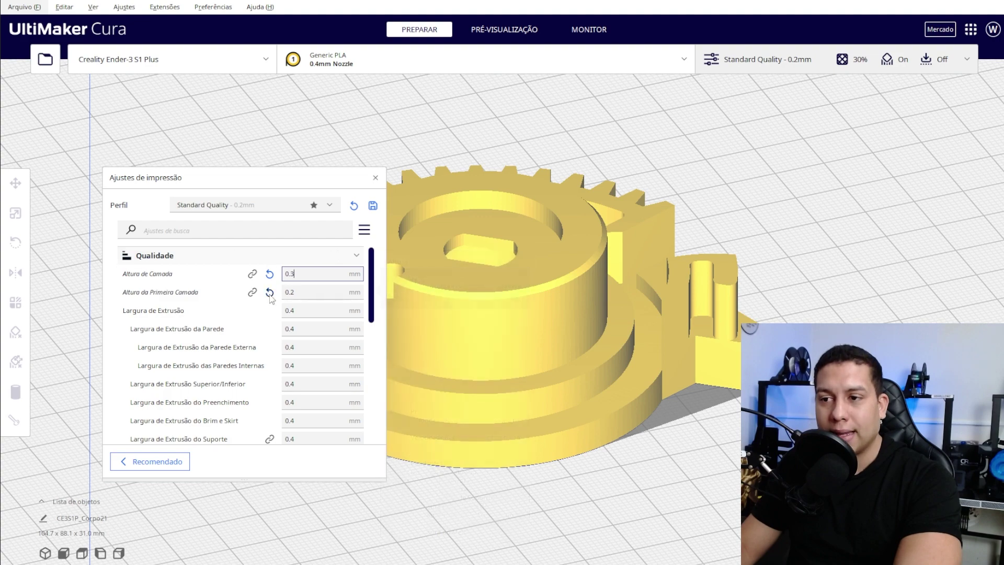
{"action": "left_click", "coordinate": [288, 266]}
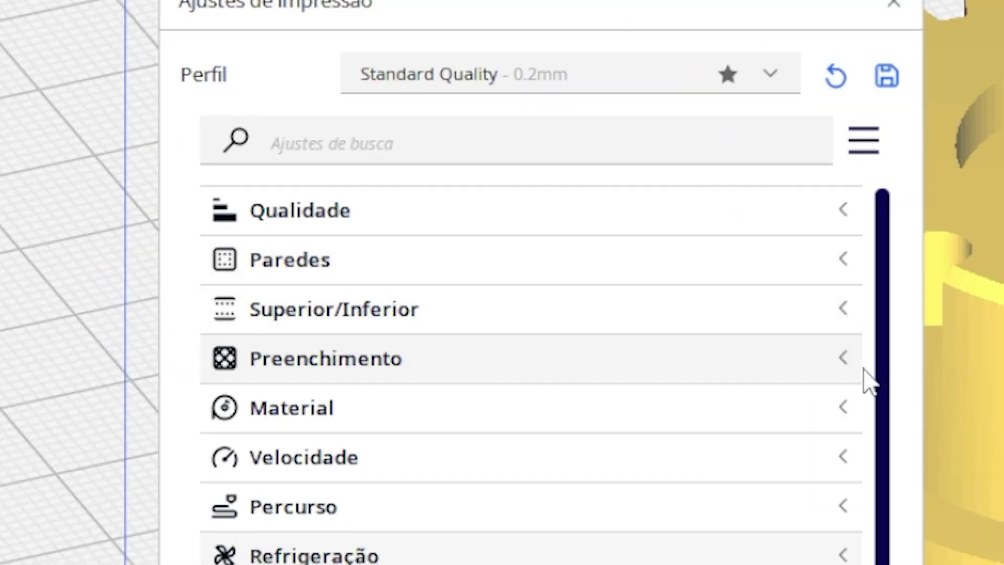
- Set the infill density to 15% and keep the infill pattern on Grade
{"action": "left_click", "coordinate": [842, 361]}
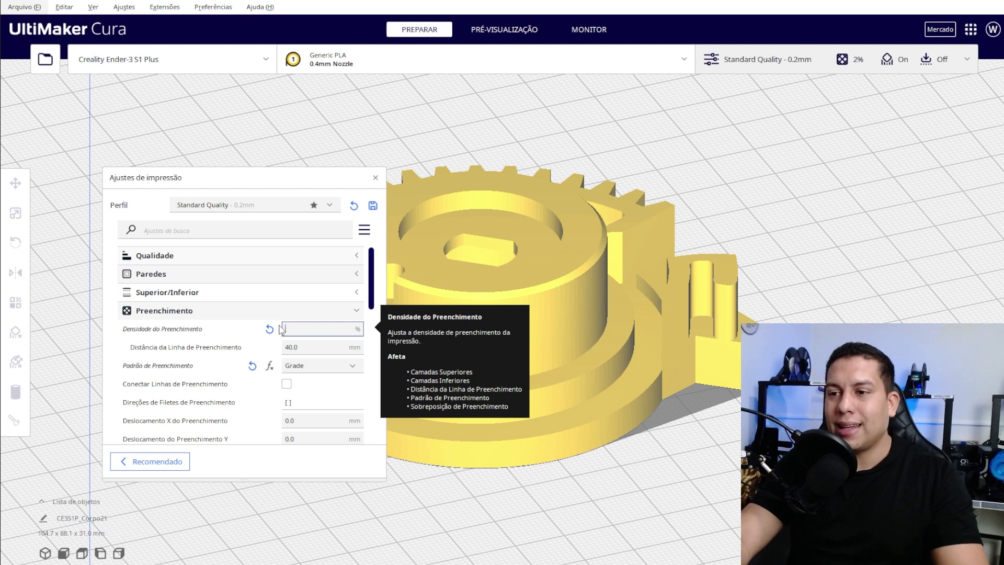
{"action": "type", "text": "35"}
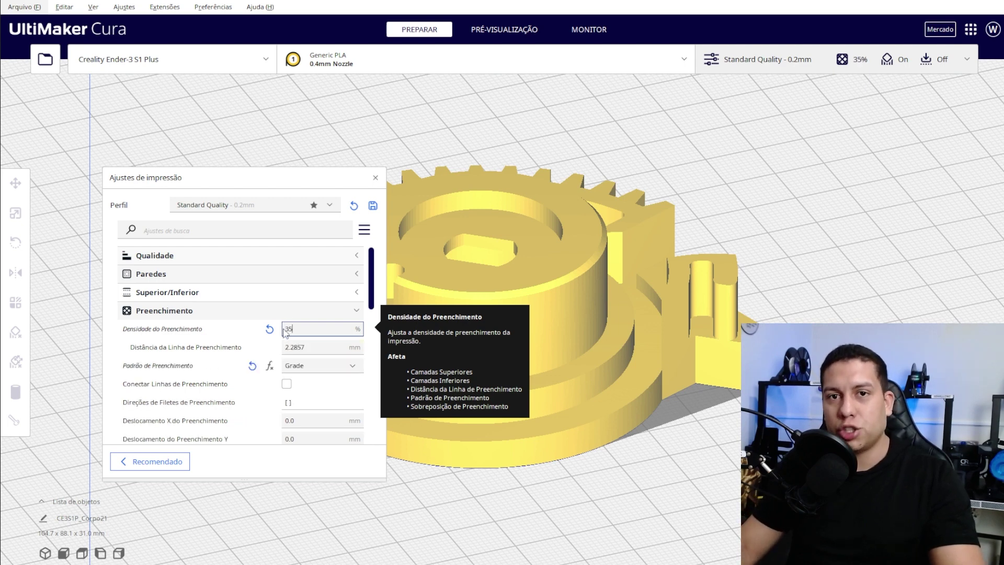
{"action": "key", "text": "Return"}
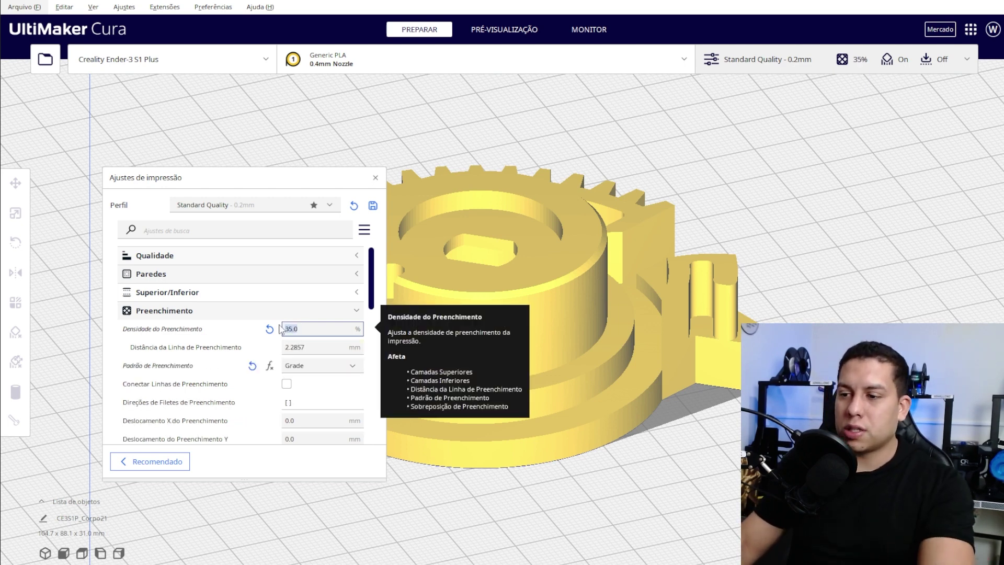
{"action": "type", "text": "15"}
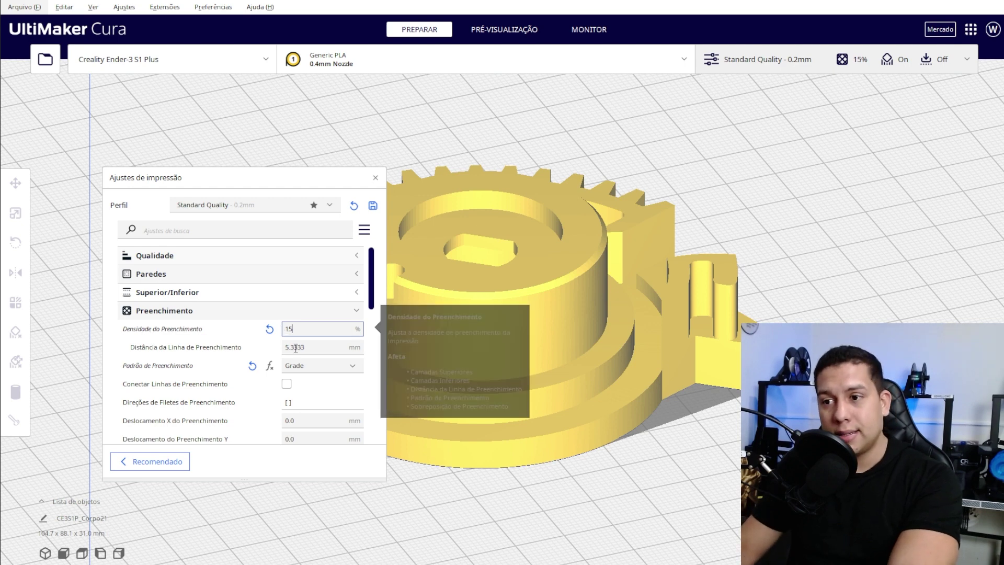
{"action": "left_click", "coordinate": [312, 368]}
{"action": "left_click", "coordinate": [321, 157]}
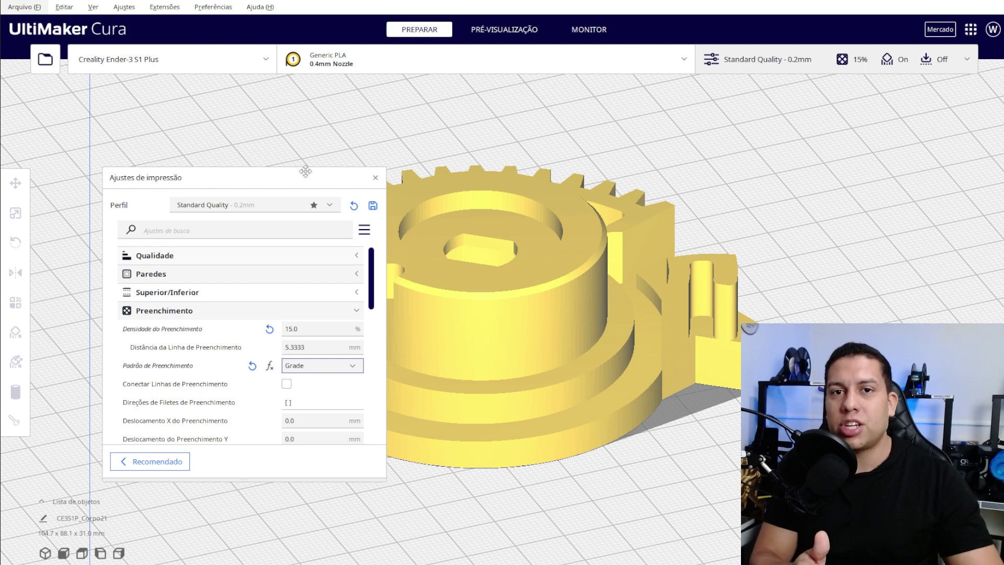
{"action": "left_click", "coordinate": [358, 311]}
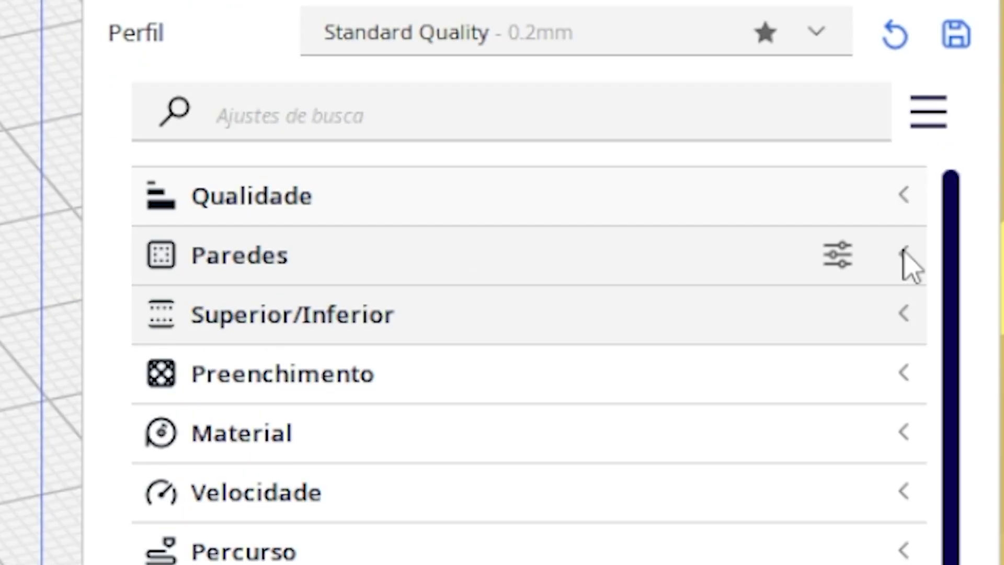
- Show the sliced preview down to layer 52 and examine the wall lines around the gear teeth
{"action": "left_click", "coordinate": [910, 264]}
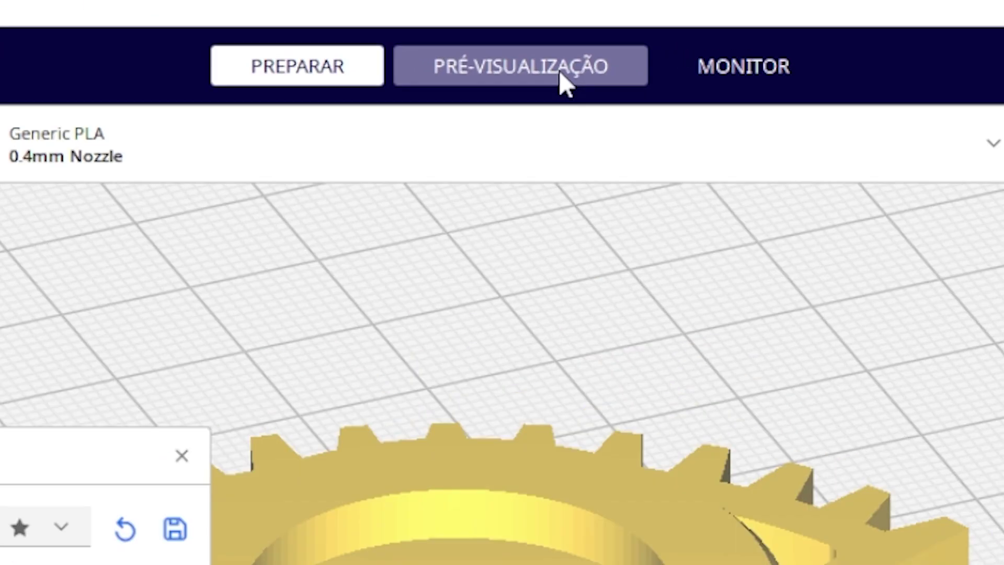
{"action": "left_click", "coordinate": [519, 32]}
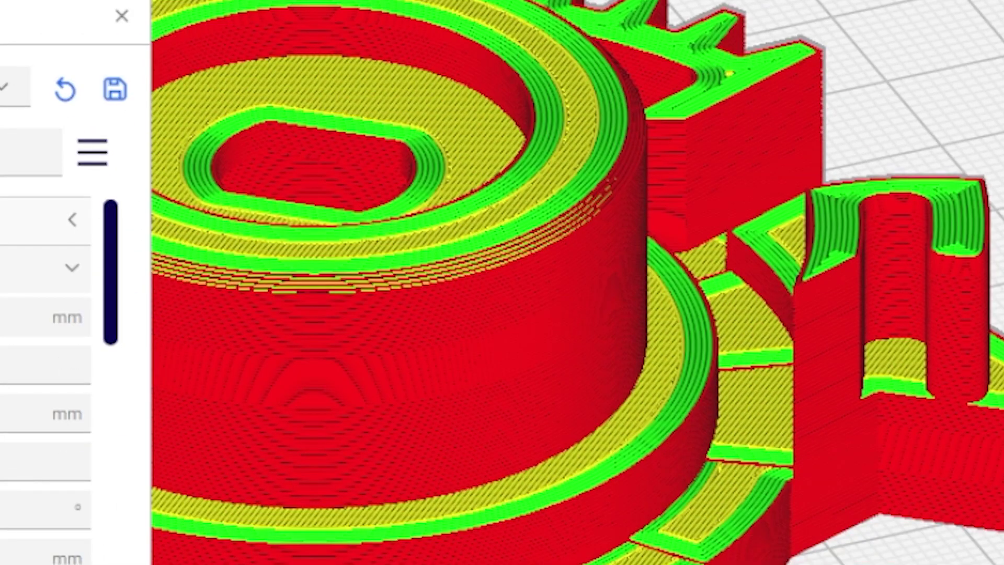
{"action": "left_click_drag", "start_coordinate": [1003, 157], "coordinate": [1003, 270]}
{"action": "right_click_drag", "start_coordinate": [846, 366], "coordinate": [636, 444]}
{"action": "scroll", "coordinate": [643, 445], "scroll_direction": "up", "scroll_amount": 3}
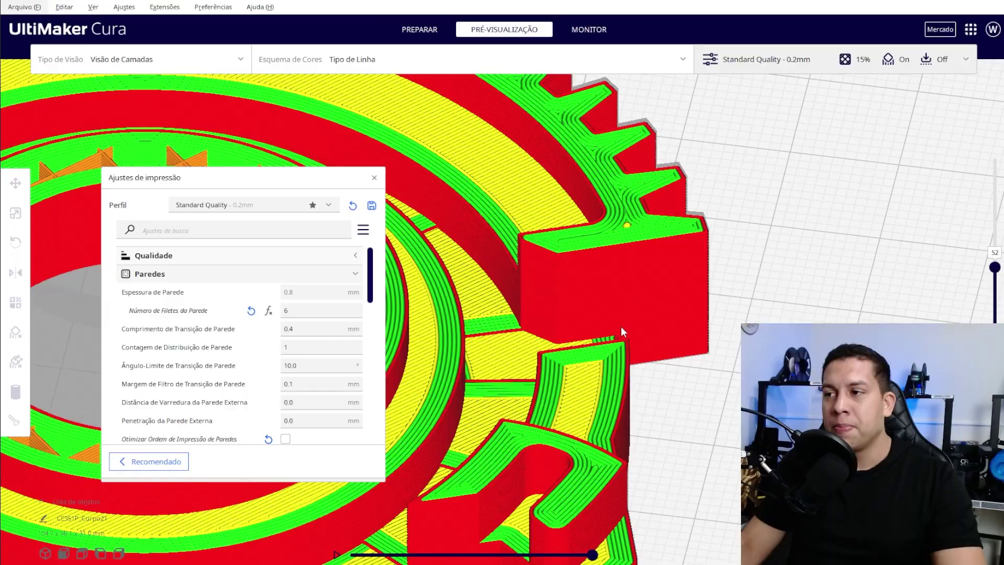
{"action": "scroll", "coordinate": [620, 326], "scroll_direction": "down", "scroll_amount": 3}
{"action": "scroll", "coordinate": [576, 278], "scroll_direction": "up", "scroll_amount": 4}
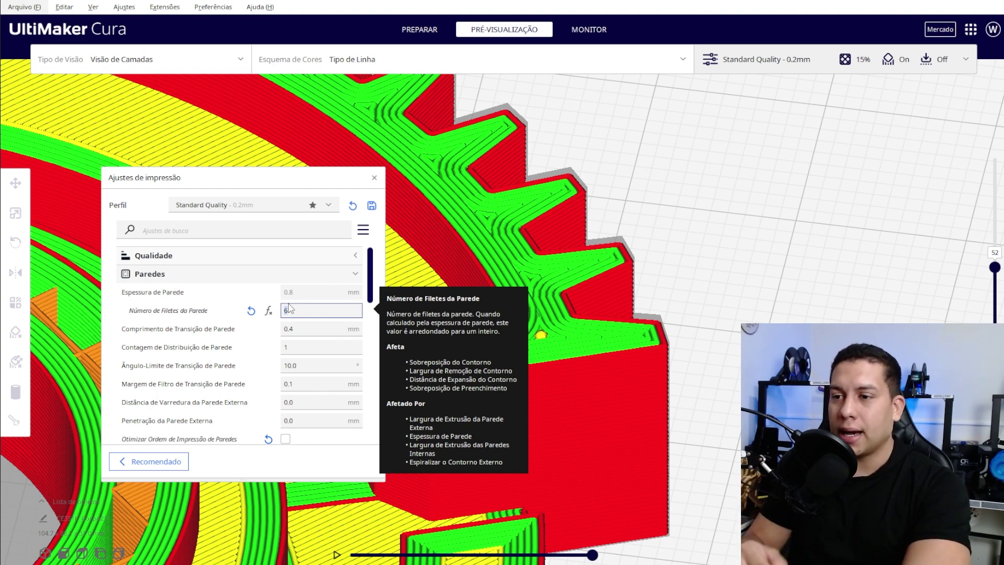
- Set the number of wall lines to 2 and collapse the wall settings
{"action": "type", "text": "2"}
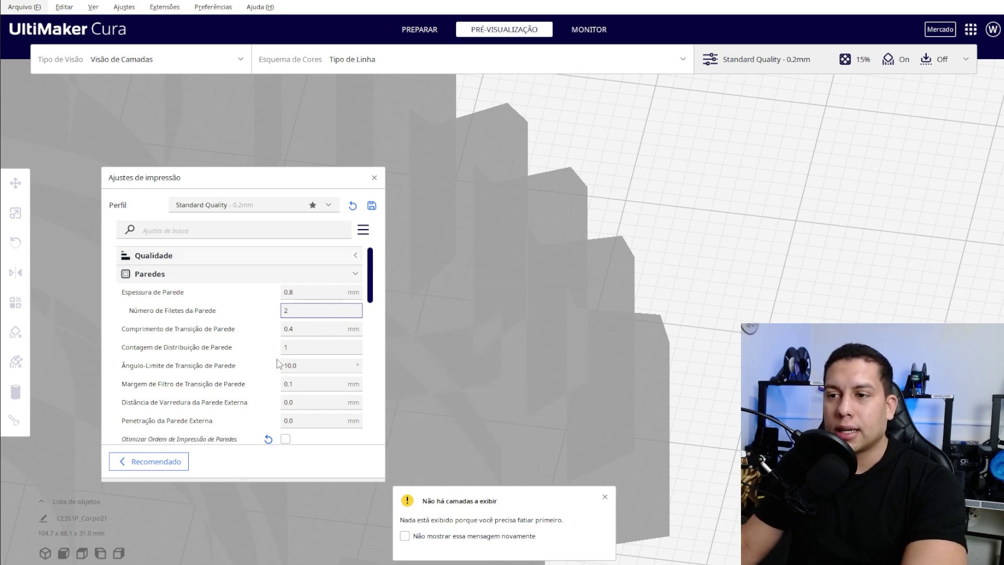
{"action": "left_click", "coordinate": [356, 273]}
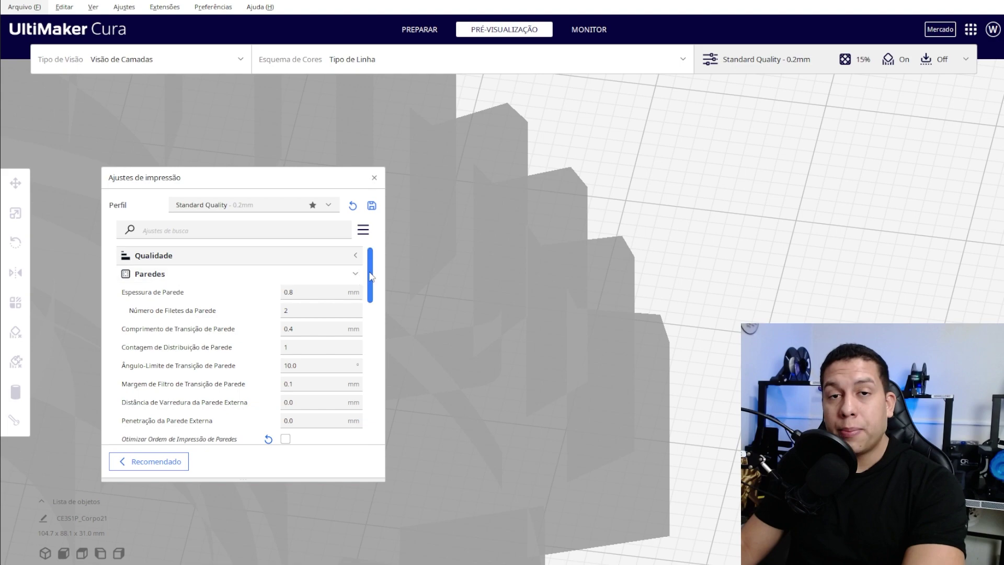
{"action": "left_click", "coordinate": [357, 274]}
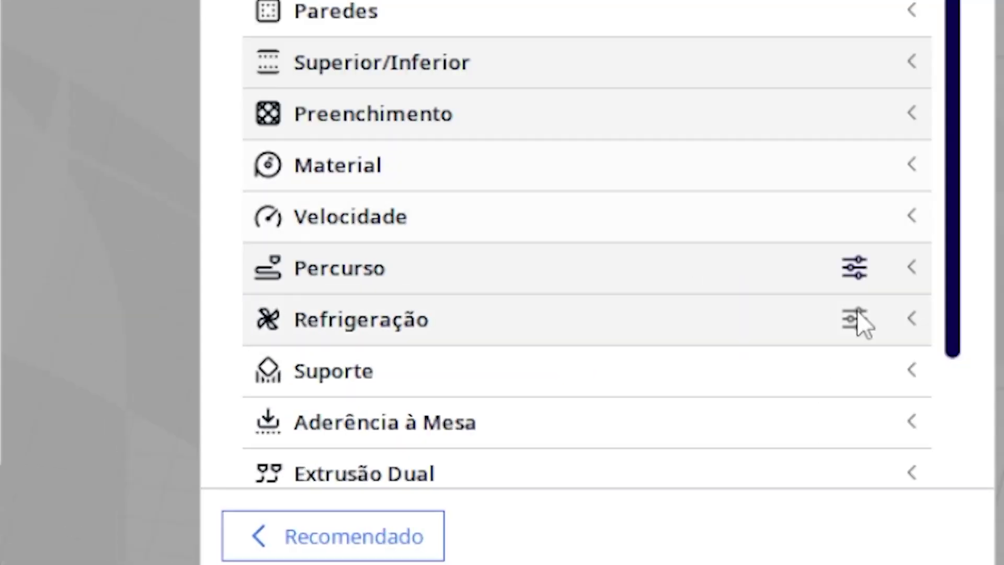
- Set the print speed to 30 mm/s and review the layer height in the quality settings
{"action": "left_click", "coordinate": [912, 218]}
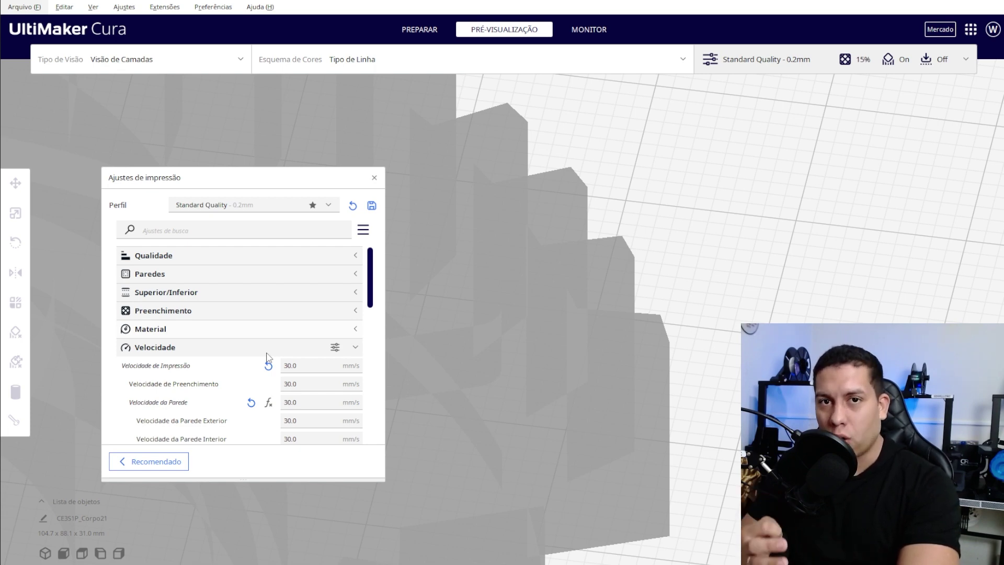
{"action": "left_click", "coordinate": [295, 365]}
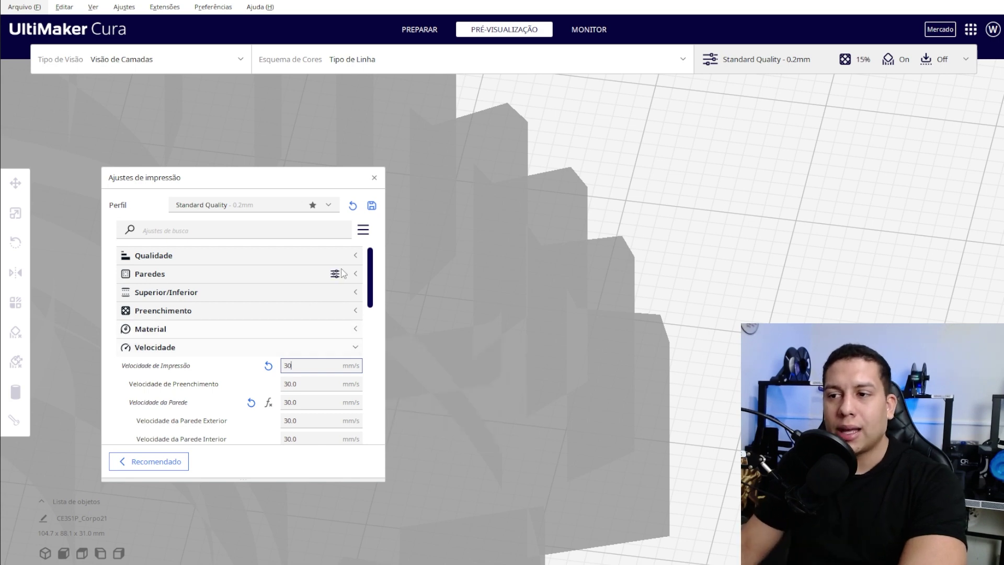
{"action": "left_click", "coordinate": [357, 256]}
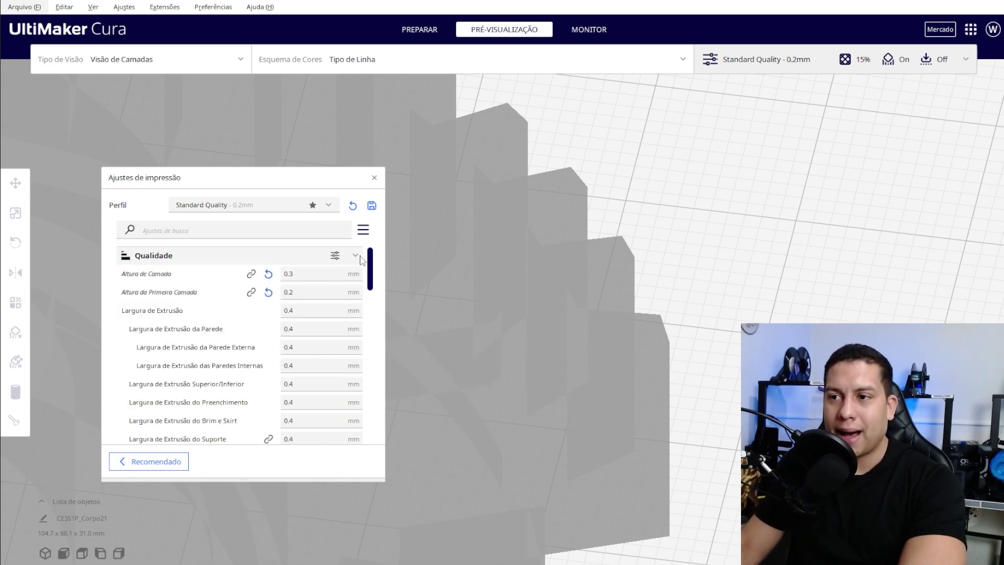
{"action": "left_click", "coordinate": [310, 256]}
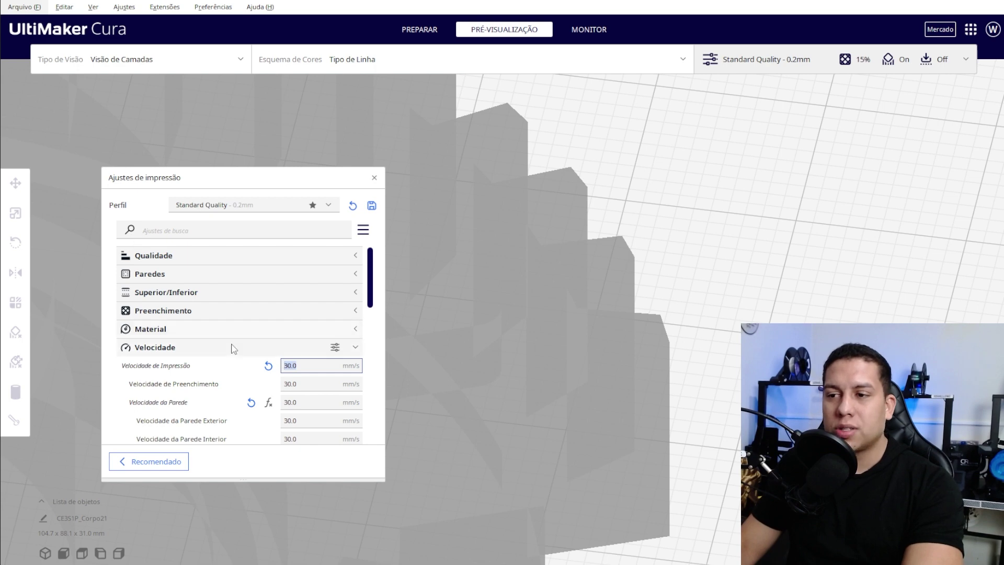
- Collapse the speed section, close the print settings and return to the preparation view
{"action": "left_click", "coordinate": [353, 346]}
{"action": "scroll", "coordinate": [368, 283], "scroll_direction": "down", "scroll_amount": 3}
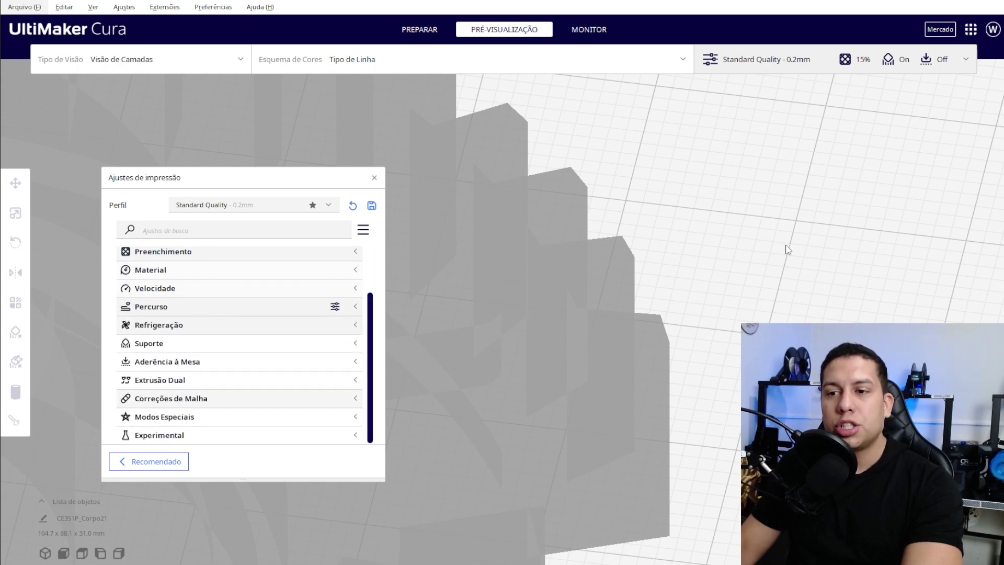
{"action": "left_click", "coordinate": [375, 178]}
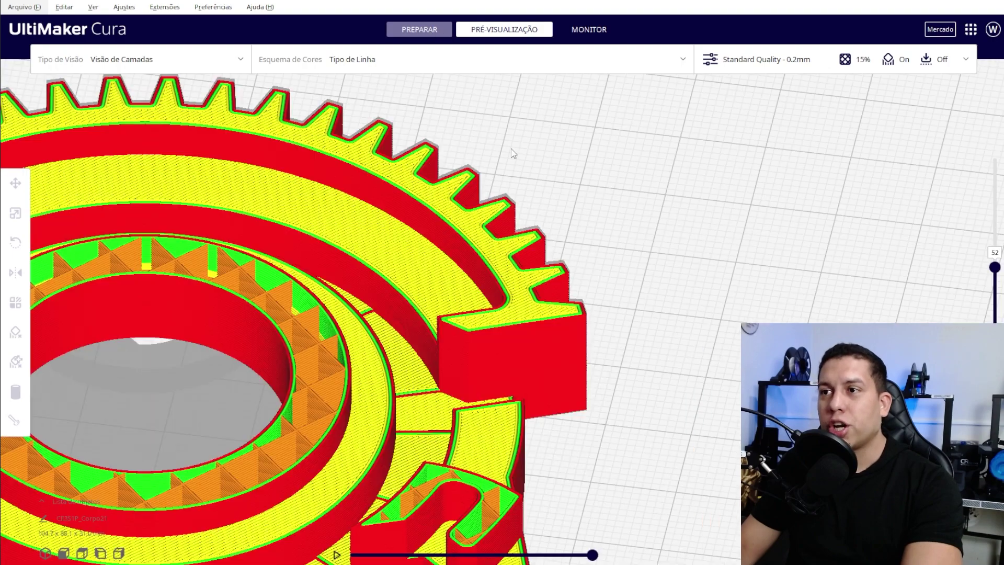
{"action": "left_click", "coordinate": [422, 30]}
- Examine the gear model on the build plate from several angles and distances, including its hub, teeth and side brackets
{"action": "scroll", "coordinate": [604, 260], "scroll_direction": "up", "scroll_amount": 5}
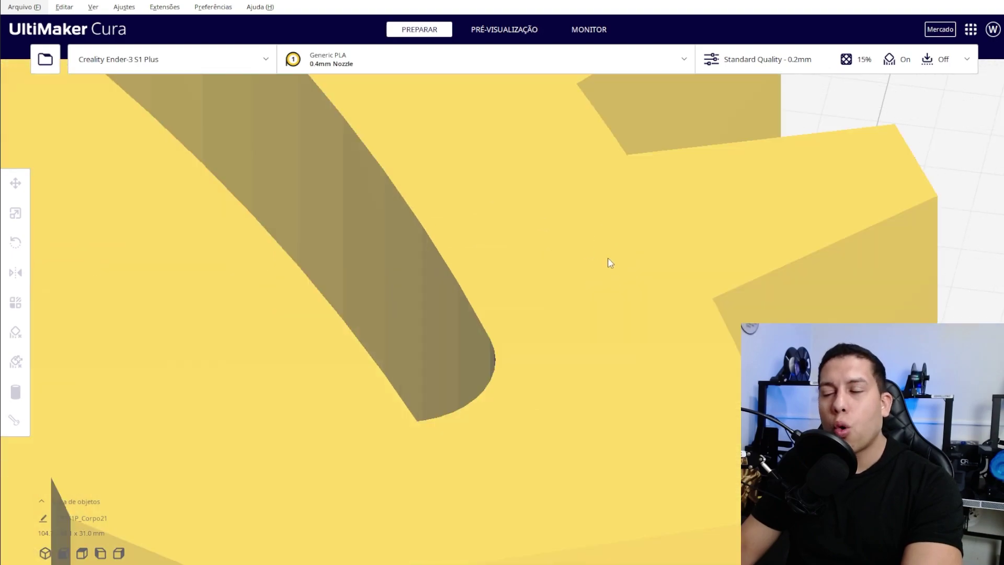
{"action": "scroll", "coordinate": [604, 260], "scroll_direction": "down", "scroll_amount": 8}
{"action": "scroll", "coordinate": [590, 287], "scroll_direction": "up", "scroll_amount": 2}
{"action": "scroll", "coordinate": [601, 293], "scroll_direction": "down", "scroll_amount": 2}
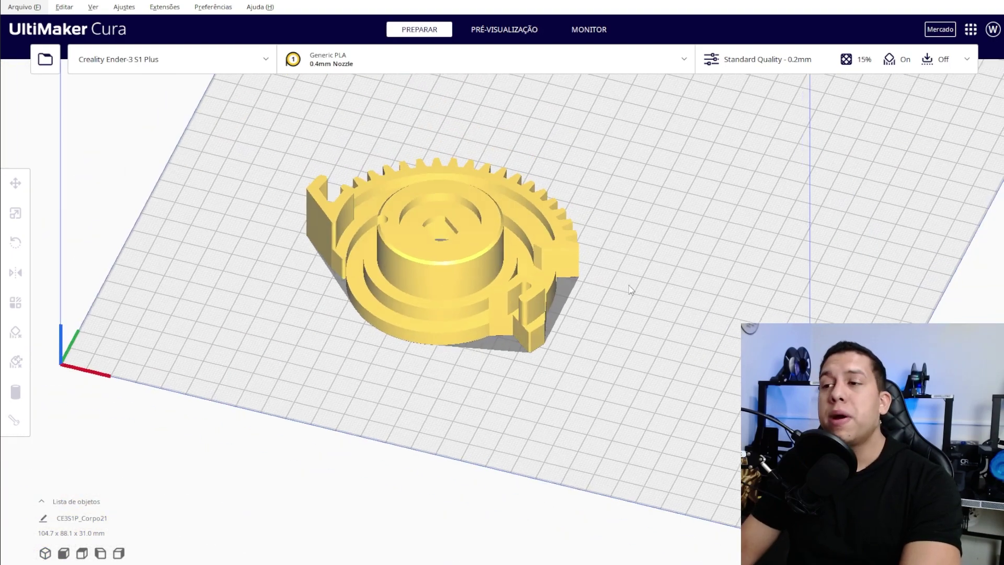
{"action": "right_click_drag", "start_coordinate": [617, 283], "coordinate": [684, 304]}
{"action": "scroll", "coordinate": [679, 306], "scroll_direction": "up", "scroll_amount": 3}
{"action": "middle_click_drag", "start_coordinate": [666, 312], "coordinate": [667, 325]}
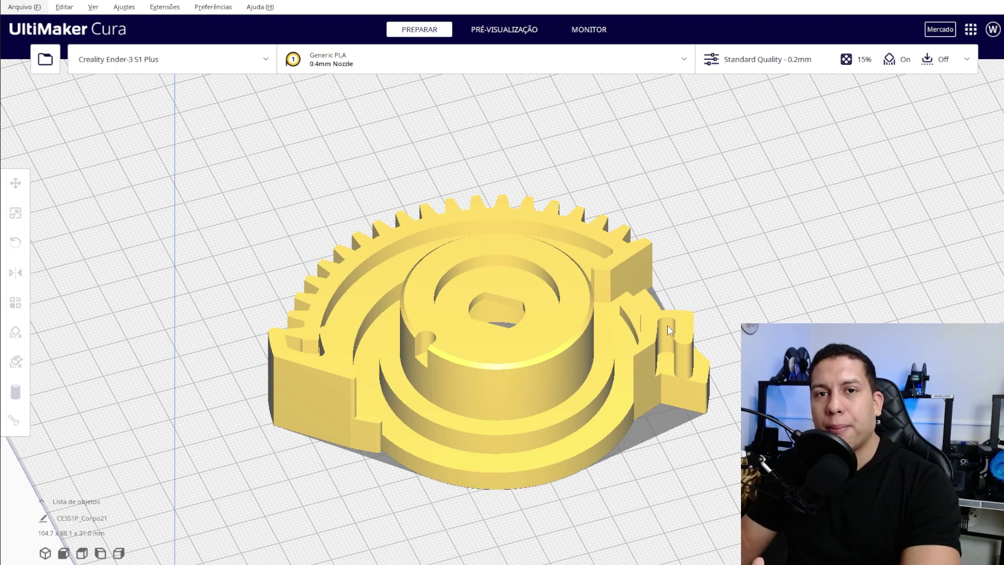
{"action": "scroll", "coordinate": [667, 325], "scroll_direction": "up", "scroll_amount": 6}
{"action": "scroll", "coordinate": [622, 336], "scroll_direction": "down", "scroll_amount": 5}
{"action": "right_click_drag", "start_coordinate": [694, 365], "coordinate": [607, 338]}
{"action": "middle_click_drag", "start_coordinate": [607, 338], "coordinate": [652, 384]}
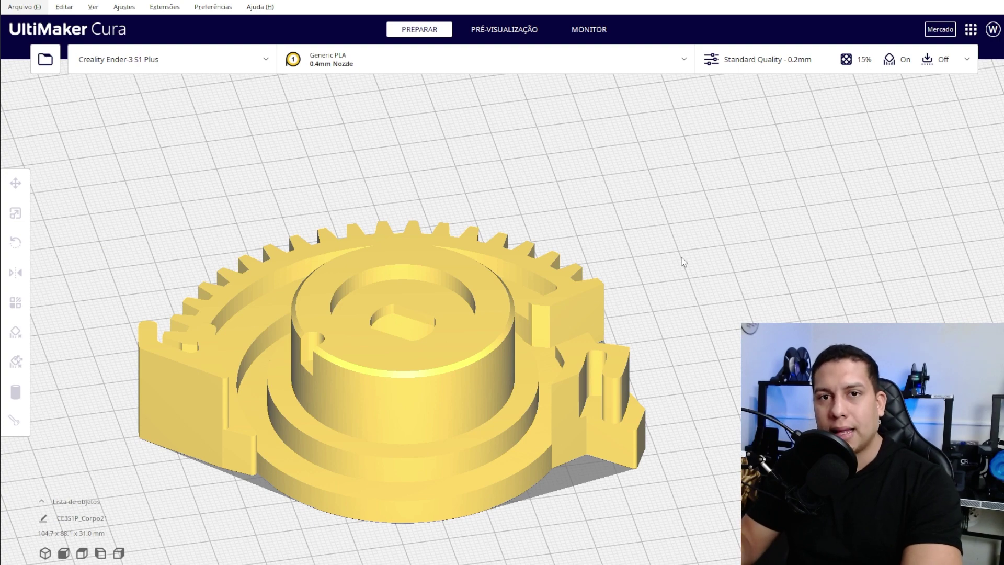
{"action": "scroll", "coordinate": [683, 262], "scroll_direction": "up", "scroll_amount": 5}
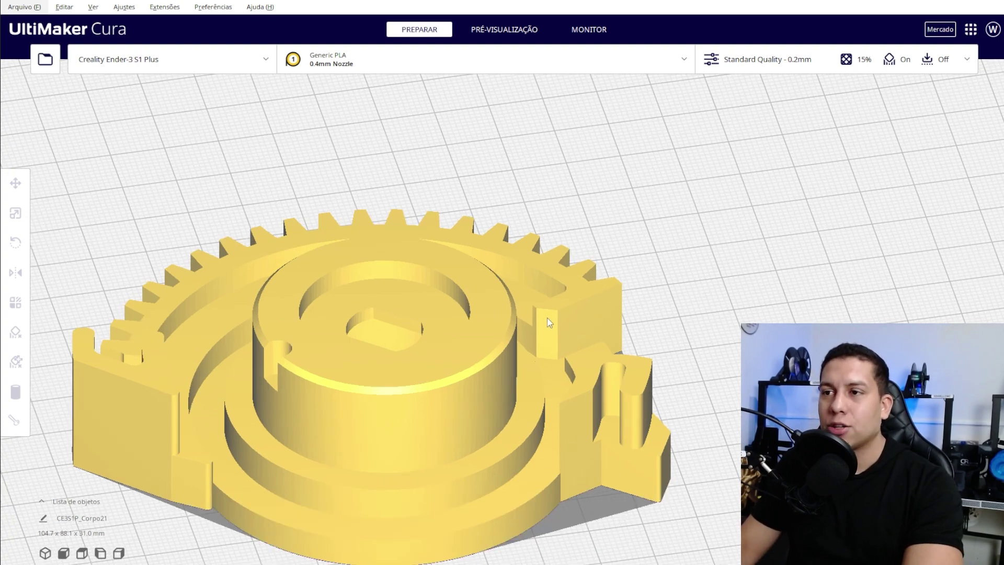
{"action": "scroll", "coordinate": [691, 157], "scroll_direction": "down", "scroll_amount": 4}
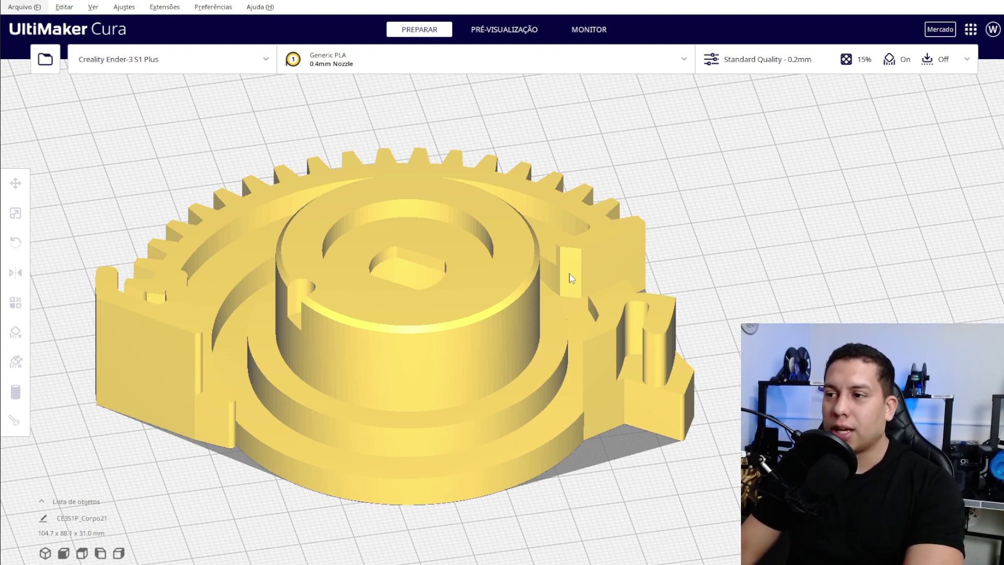
{"action": "scroll", "coordinate": [959, 319], "scroll_direction": "down", "scroll_amount": 5}
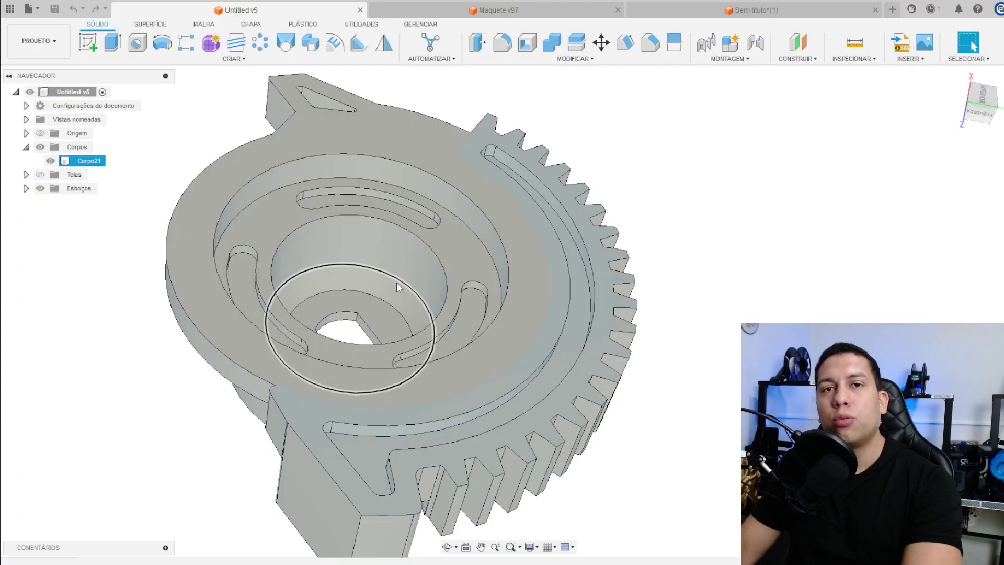
- Switch to Fusion 360 and view the gear body straight from the rear (Posterior)
{"action": "middle_click_drag", "start_coordinate": [498, 192], "coordinate": [499, 345], "text": "shift"}
{"action": "left_click", "coordinate": [994, 112]}
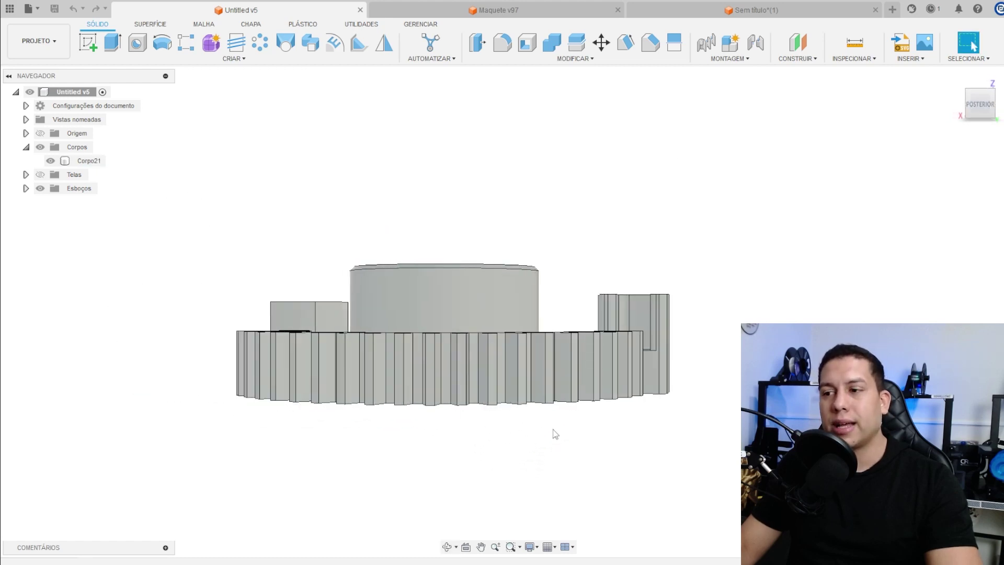
- Examine the gear's underside up close, including the curved slots and the angled pocket near the teeth
{"action": "scroll", "coordinate": [555, 434], "scroll_direction": "up", "scroll_amount": 3}
{"action": "middle_click_drag", "start_coordinate": [551, 433], "coordinate": [536, 289], "text": "shift"}
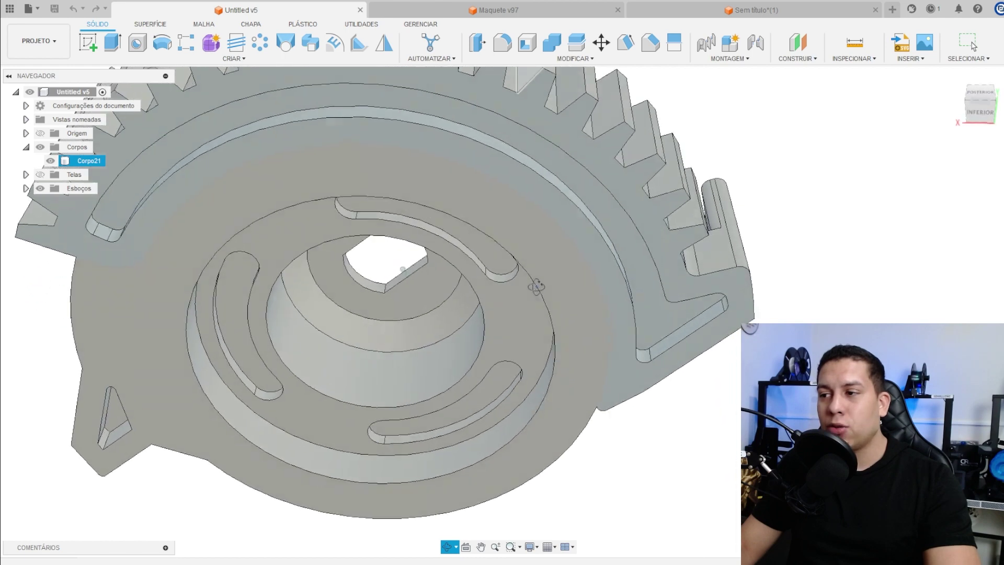
{"action": "scroll", "coordinate": [690, 314], "scroll_direction": "up", "scroll_amount": 5}
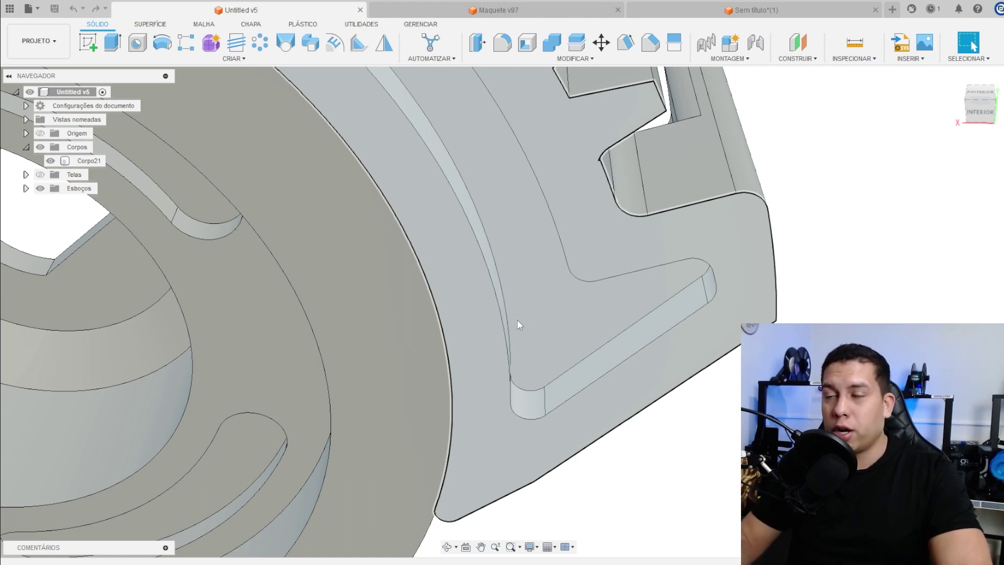
- Open the unsaved design with two sectioned bushings and compare the chamfered hole with the stepped one
{"action": "left_click", "coordinate": [797, 14]}
{"action": "middle_click_drag", "start_coordinate": [526, 330], "coordinate": [606, 215]}
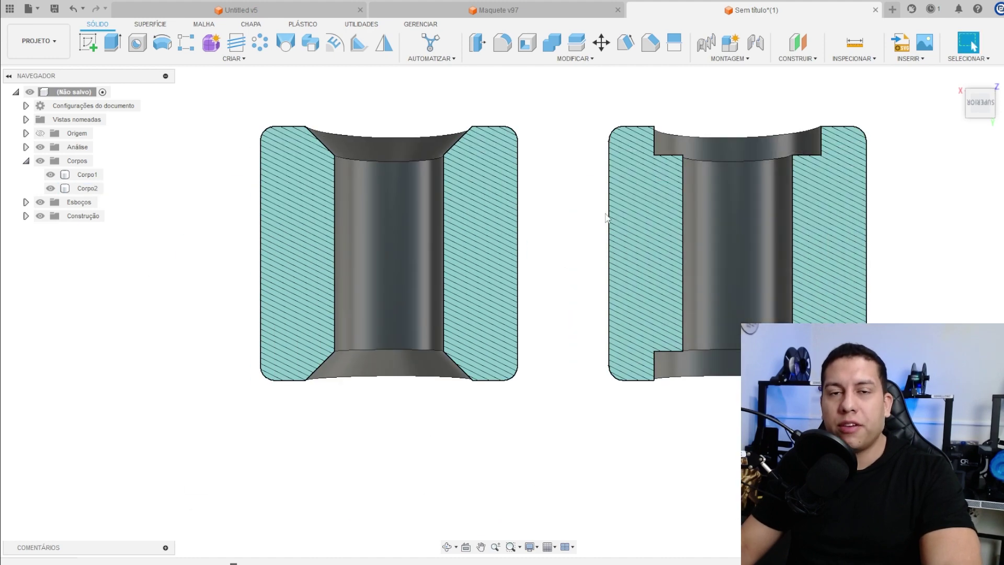
{"action": "scroll", "coordinate": [392, 392], "scroll_direction": "up", "scroll_amount": 5}
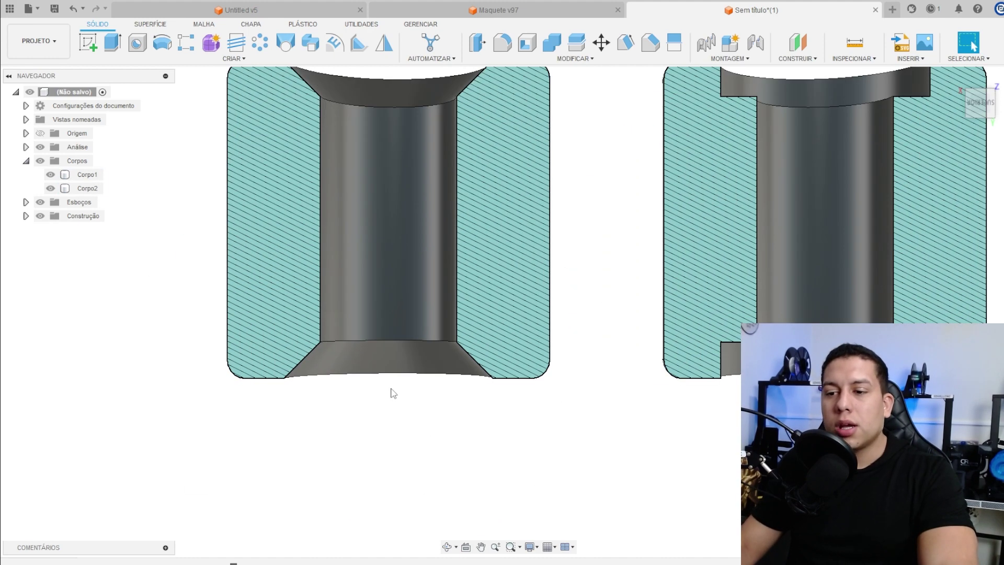
{"action": "scroll", "coordinate": [450, 338], "scroll_direction": "down", "scroll_amount": 3}
{"action": "middle_click_drag", "start_coordinate": [699, 313], "coordinate": [319, 357]}
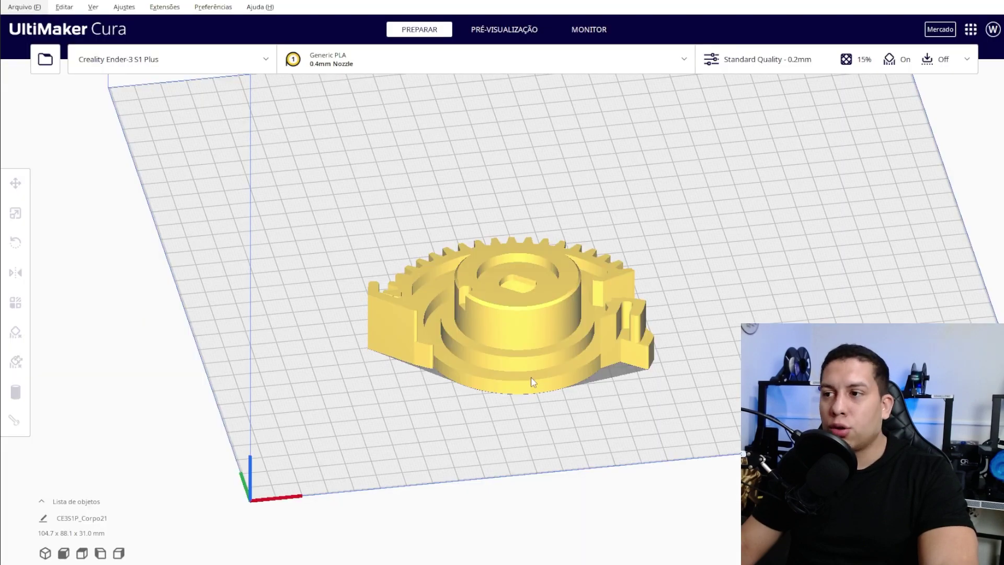
- In Cura, preview the sliced gear with layers shown only up to layer 23, seen from underneath
{"action": "scroll", "coordinate": [550, 368], "scroll_direction": "up", "scroll_amount": 5}
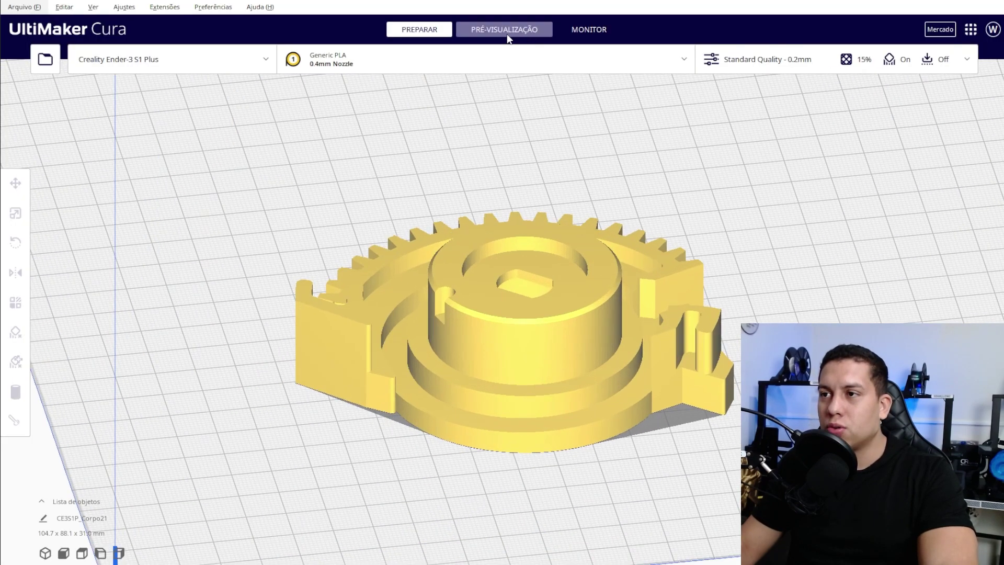
{"action": "left_click", "coordinate": [505, 29]}
{"action": "right_click_drag", "start_coordinate": [808, 313], "coordinate": [916, 249]}
{"action": "left_click_drag", "start_coordinate": [993, 268], "coordinate": [994, 318]}
{"action": "middle_click_drag", "start_coordinate": [994, 318], "coordinate": [740, 369]}
{"action": "right_click_drag", "start_coordinate": [740, 369], "coordinate": [744, 287]}
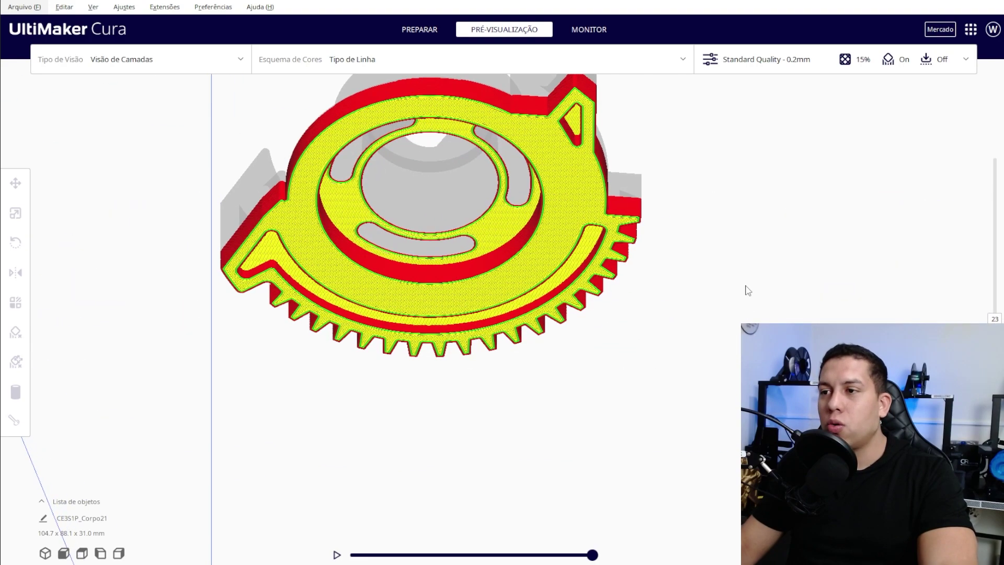
- Zoom in on the curved slot beside the teeth and lower the displayed layer to below the slot's ceiling
{"action": "scroll", "coordinate": [744, 287], "scroll_direction": "up", "scroll_amount": 3}
{"action": "scroll", "coordinate": [596, 293], "scroll_direction": "up", "scroll_amount": 4}
{"action": "right_click_drag", "start_coordinate": [597, 230], "coordinate": [589, 204]}
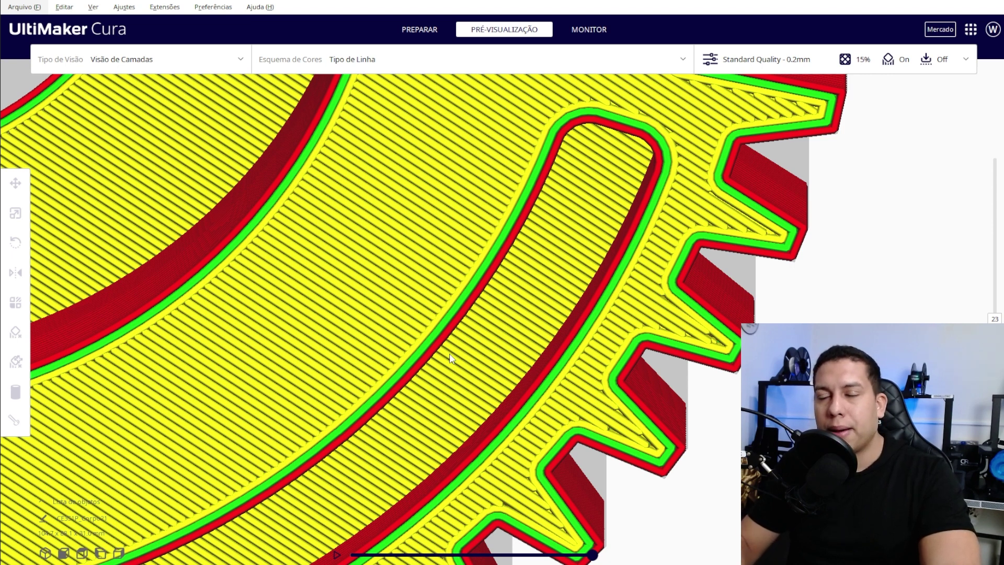
{"action": "left_click_drag", "start_coordinate": [994, 329], "coordinate": [994, 352]}
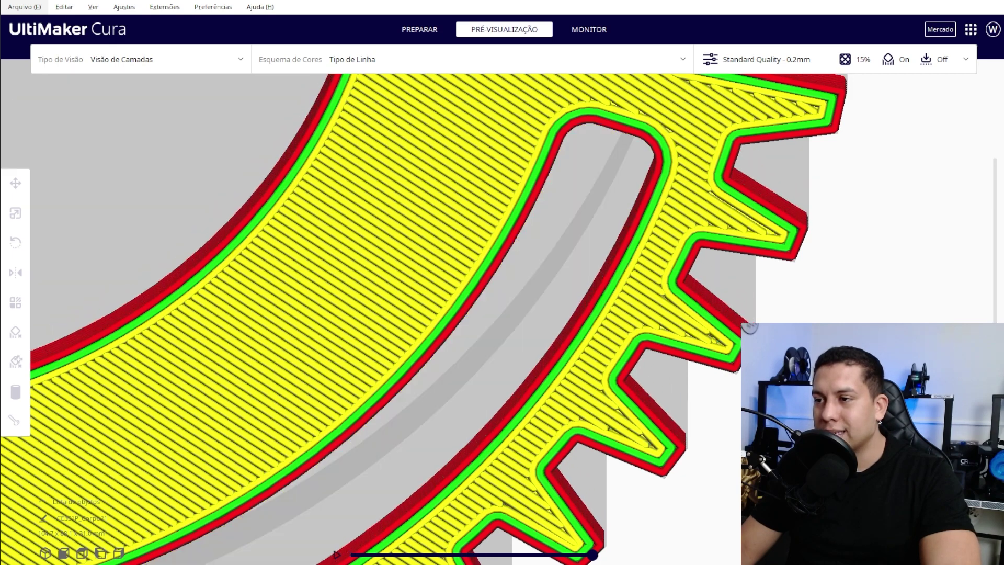
{"action": "left_click_drag", "start_coordinate": [994, 352], "coordinate": [994, 358]}
- Inspect the slot and teeth layer lines from other angles, trimming the displayed toolpath of the current layer slightly
{"action": "right_click_drag", "start_coordinate": [779, 274], "coordinate": [484, 318]}
{"action": "scroll", "coordinate": [465, 287], "scroll_direction": "up", "scroll_amount": 4}
{"action": "middle_click_drag", "start_coordinate": [463, 284], "coordinate": [573, 278]}
{"action": "right_click_drag", "start_coordinate": [573, 278], "coordinate": [539, 250]}
{"action": "middle_click_drag", "start_coordinate": [539, 246], "coordinate": [534, 241]}
{"action": "mouse_move", "coordinate": [591, 557]}
{"action": "left_mouse_down"}
{"action": "mouse_move", "coordinate": [461, 558]}
{"action": "mouse_move", "coordinate": [582, 562]}
{"action": "left_mouse_up"}
{"action": "right_click_drag", "start_coordinate": [606, 445], "coordinate": [454, 74]}
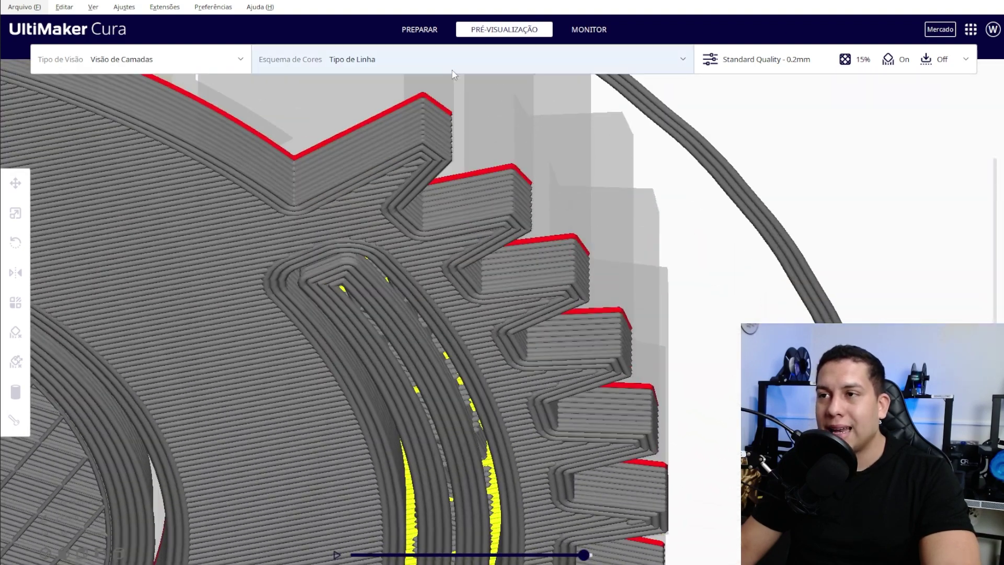
- Return to the preparation view and examine the overhang areas highlighted on the gear's underside
{"action": "left_click", "coordinate": [403, 26]}
{"action": "right_click_drag", "start_coordinate": [438, 332], "coordinate": [547, 282]}
{"action": "scroll", "coordinate": [536, 305], "scroll_direction": "down", "scroll_amount": 5}
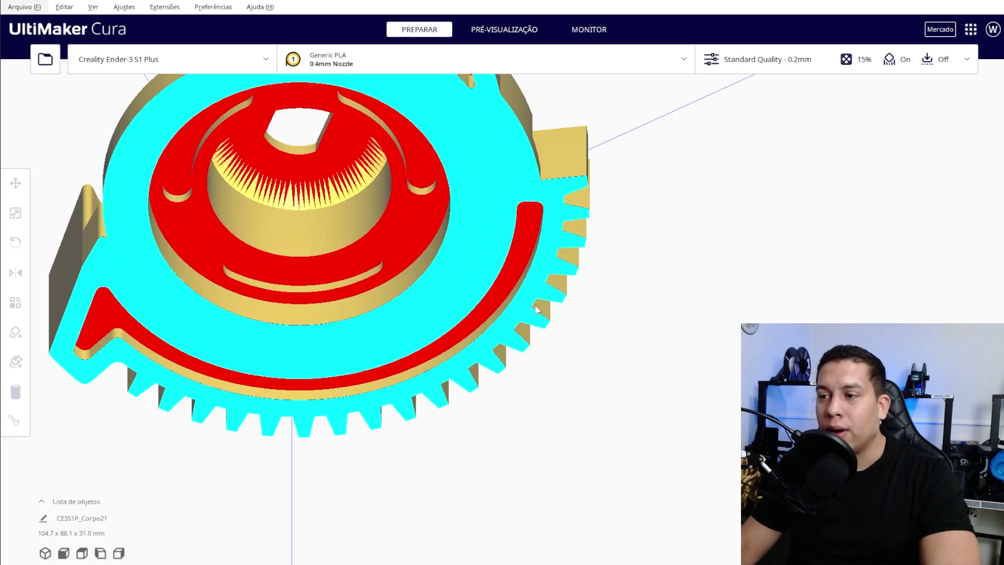
{"action": "scroll", "coordinate": [533, 307], "scroll_direction": "up", "scroll_amount": 10}
{"action": "right_click_drag", "start_coordinate": [550, 398], "coordinate": [338, 388]}
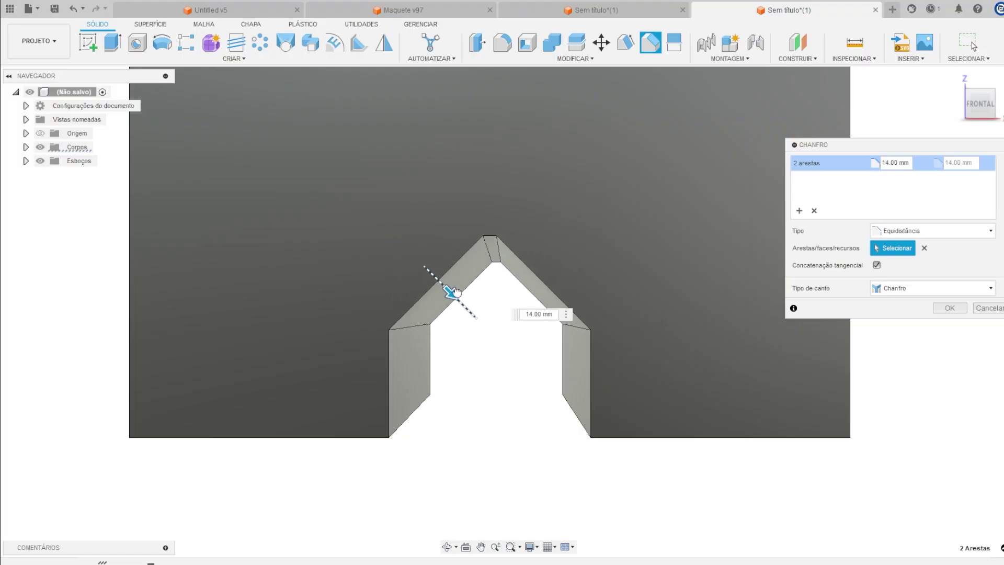
- In the Fusion 360 block model, apply the 14 mm equal-distance chamfer to the two upper edges of the opening
{"action": "key", "text": "Return"}
{"action": "scroll", "coordinate": [486, 280], "scroll_direction": "up", "scroll_amount": 5}
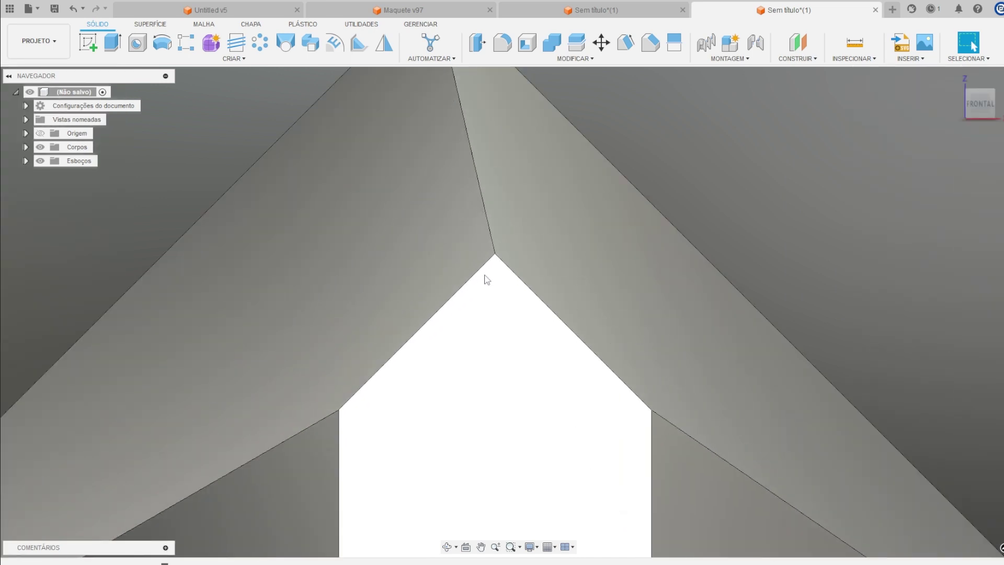
{"action": "scroll", "coordinate": [495, 268], "scroll_direction": "up", "scroll_amount": 3}
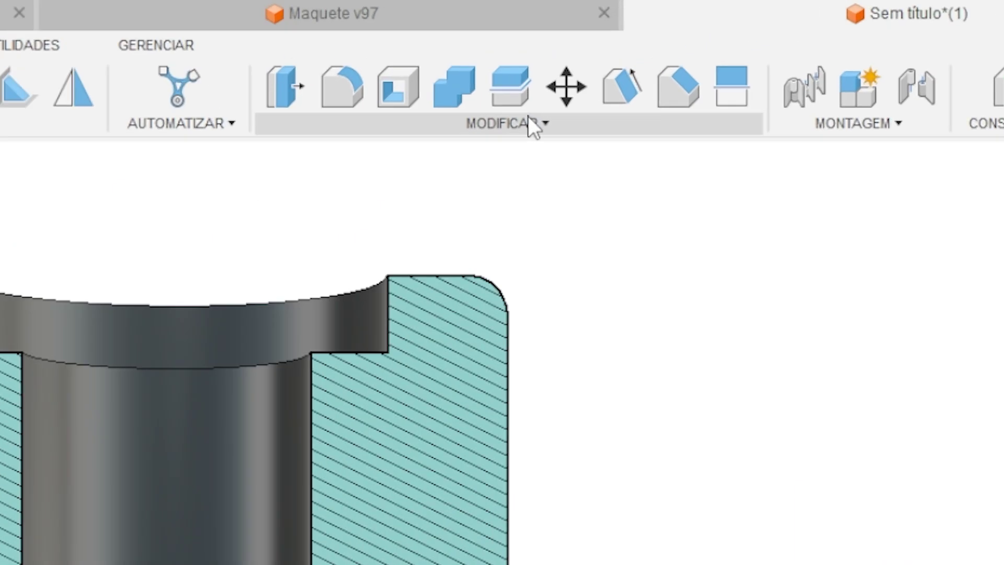
{"action": "left_click", "coordinate": [527, 116]}
{"action": "left_click", "coordinate": [527, 116]}
{"action": "left_click", "coordinate": [477, 131]}
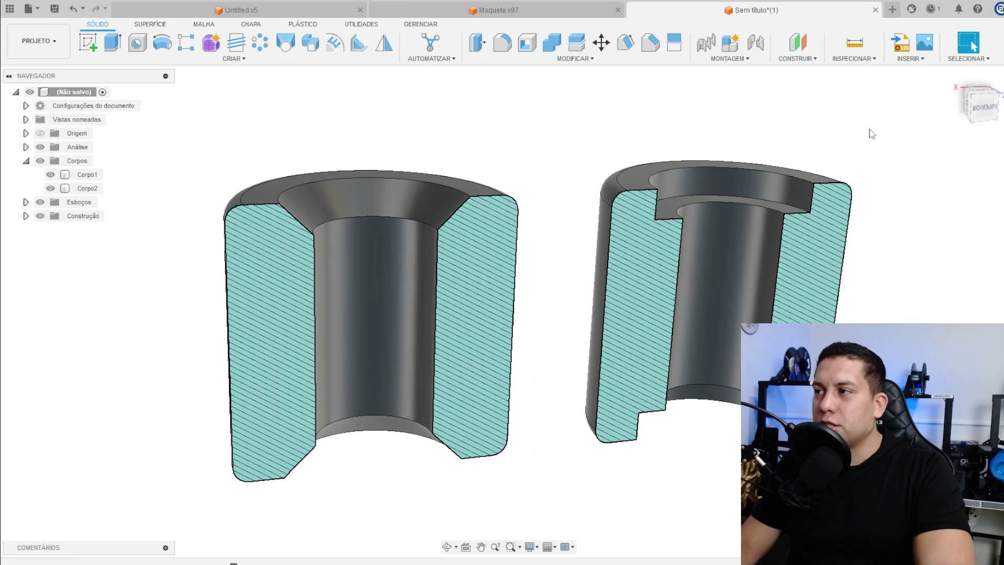
- Try a section analysis across both bushings with the cutting plane offset -70 mm
{"action": "mouse_move", "coordinate": [878, 63]}
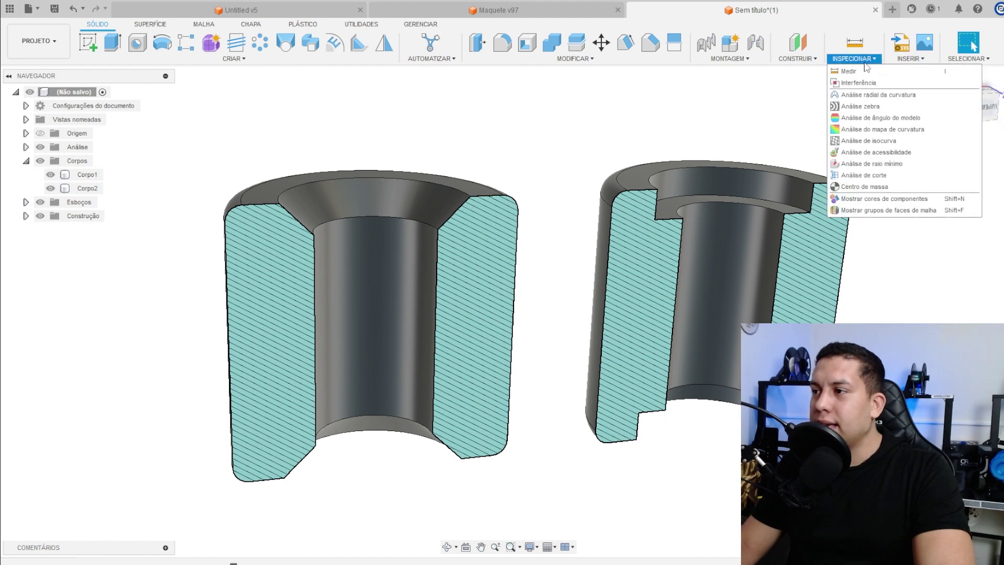
{"action": "left_click", "coordinate": [862, 176]}
{"action": "middle_click_drag", "start_coordinate": [507, 282], "coordinate": [478, 270], "text": "shift"}
{"action": "left_click", "coordinate": [468, 241]}
{"action": "middle_click_drag", "start_coordinate": [467, 236], "coordinate": [561, 199], "text": "shift"}
{"action": "mouse_move", "coordinate": [531, 184]}
{"action": "left_mouse_down"}
{"action": "mouse_move", "coordinate": [518, 272]}
{"action": "mouse_move", "coordinate": [593, 304]}
{"action": "left_mouse_up"}
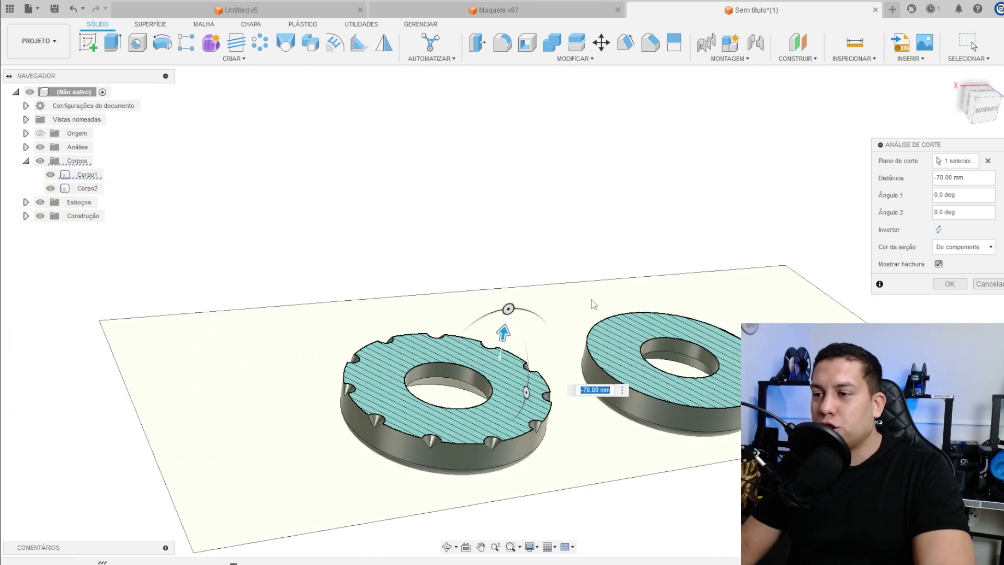
- Examine both sectioned bushings from several angles while shifting the cutting plane, and cancel the new section analysis
{"action": "left_click", "coordinate": [978, 103]}
{"action": "scroll", "coordinate": [627, 299], "scroll_direction": "up", "scroll_amount": 6}
{"action": "middle_click_drag", "start_coordinate": [472, 294], "coordinate": [496, 306]}
{"action": "scroll", "coordinate": [497, 305], "scroll_direction": "down", "scroll_amount": 5}
{"action": "scroll", "coordinate": [403, 242], "scroll_direction": "up", "scroll_amount": 5}
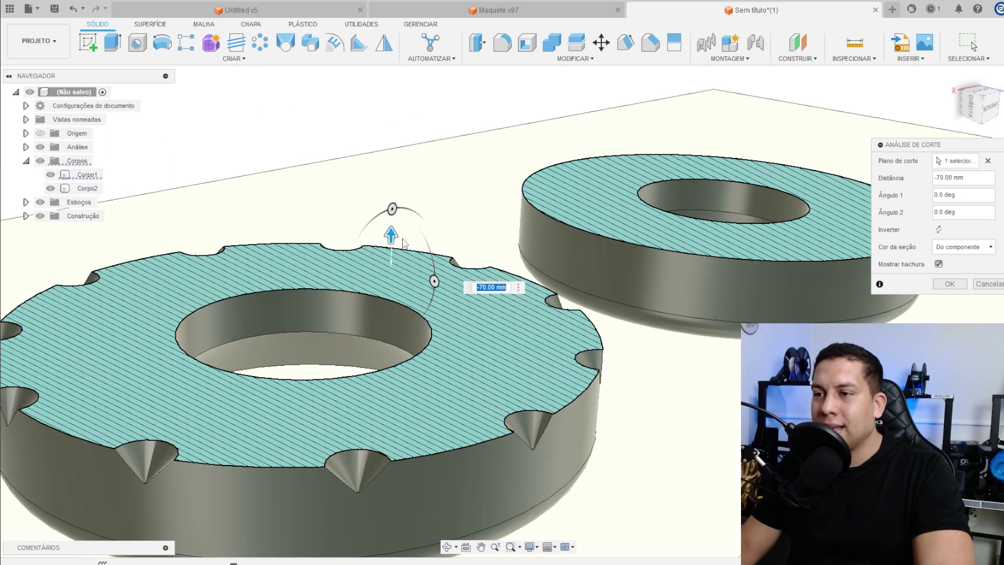
{"action": "left_click_drag", "start_coordinate": [393, 246], "coordinate": [361, 280]}
{"action": "scroll", "coordinate": [361, 277], "scroll_direction": "down", "scroll_amount": 3}
{"action": "middle_click_drag", "start_coordinate": [401, 293], "coordinate": [415, 230], "text": "shift"}
{"action": "scroll", "coordinate": [384, 272], "scroll_direction": "up", "scroll_amount": 2}
{"action": "middle_click_drag", "start_coordinate": [468, 275], "coordinate": [401, 267]}
{"action": "scroll", "coordinate": [344, 284], "scroll_direction": "down", "scroll_amount": 3}
{"action": "mouse_move", "coordinate": [465, 278]}
{"action": "middle_mouse_down", "text": "shift"}
{"action": "mouse_move", "coordinate": [538, 271]}
{"action": "mouse_move", "coordinate": [510, 253]}
{"action": "mouse_move", "coordinate": [426, 316]}
{"action": "mouse_move", "coordinate": [448, 317]}
{"action": "mouse_move", "coordinate": [439, 327]}
{"action": "middle_mouse_up", "text": "shift"}
{"action": "scroll", "coordinate": [429, 322], "scroll_direction": "up", "scroll_amount": 3}
{"action": "scroll", "coordinate": [411, 324], "scroll_direction": "down", "scroll_amount": 1}
{"action": "scroll", "coordinate": [410, 323], "scroll_direction": "down", "scroll_amount": 2}
{"action": "key", "text": "Escape"}
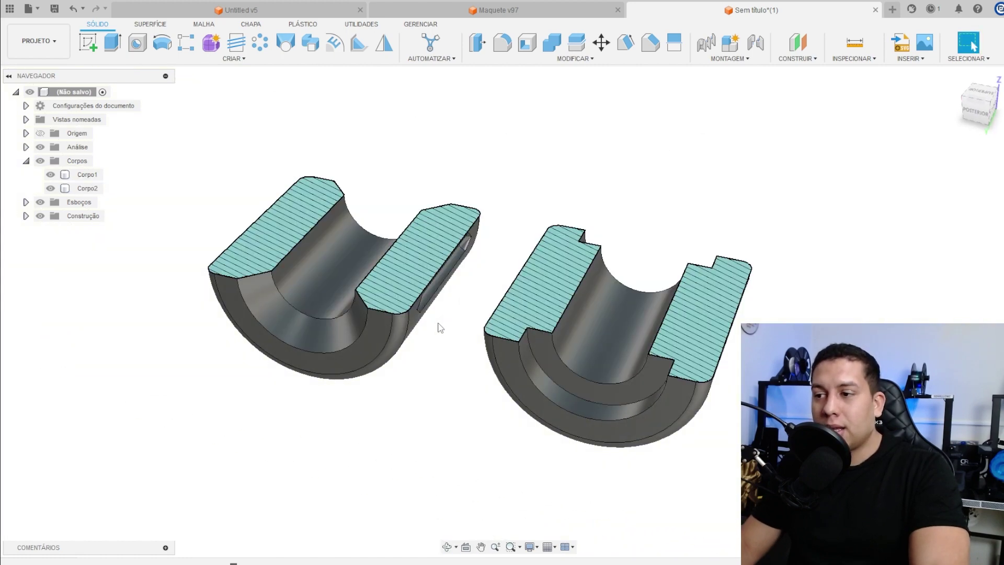
- Hide Corpo1 and the existing section analysis so that only the complete stepped bushing is shown
{"action": "scroll", "coordinate": [519, 366], "scroll_direction": "down", "scroll_amount": 2}
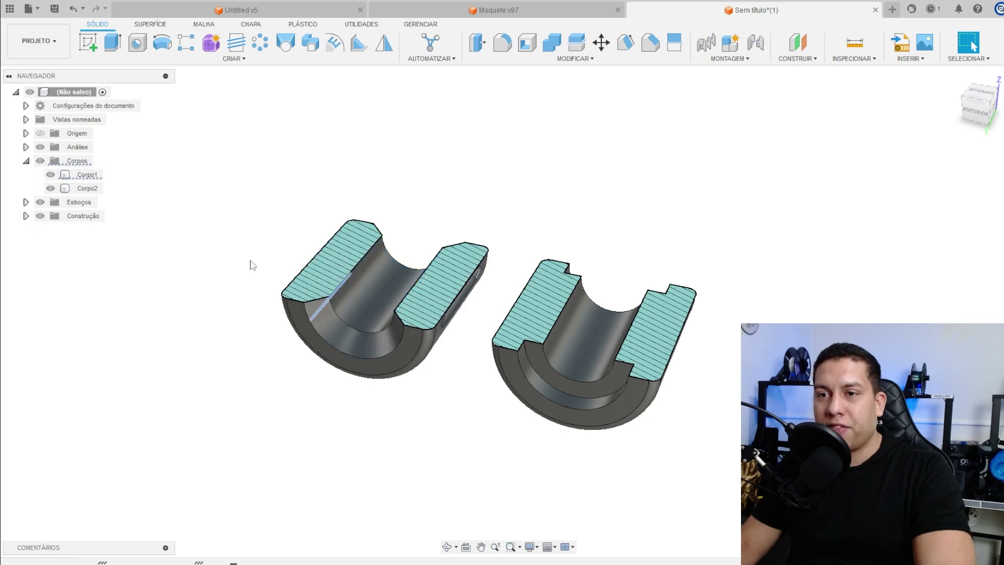
{"action": "left_click", "coordinate": [52, 174]}
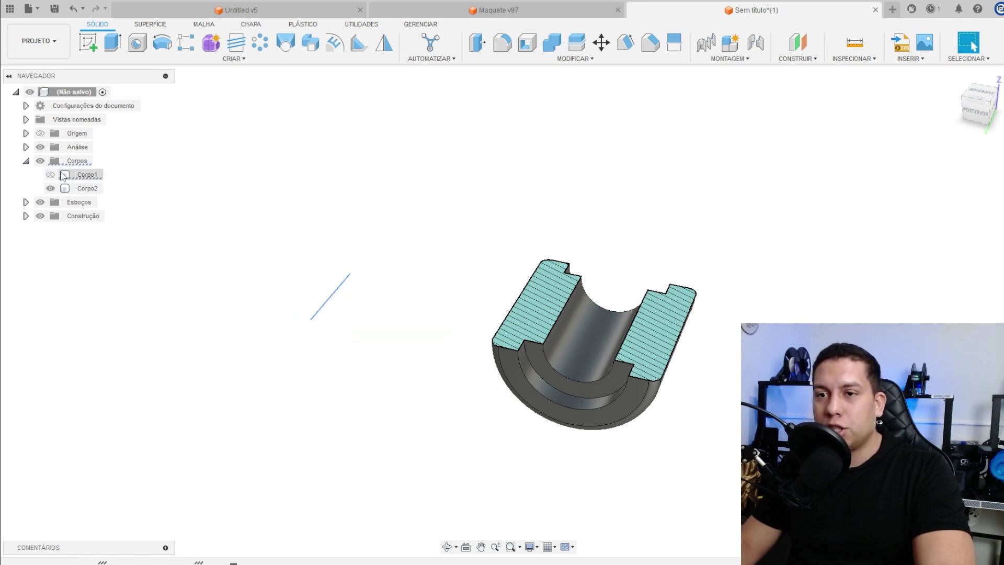
{"action": "left_click", "coordinate": [42, 147]}
{"action": "middle_click_drag", "start_coordinate": [693, 287], "coordinate": [476, 268]}
{"action": "middle_click", "coordinate": [477, 267]}
{"action": "middle_click", "coordinate": [477, 268]}
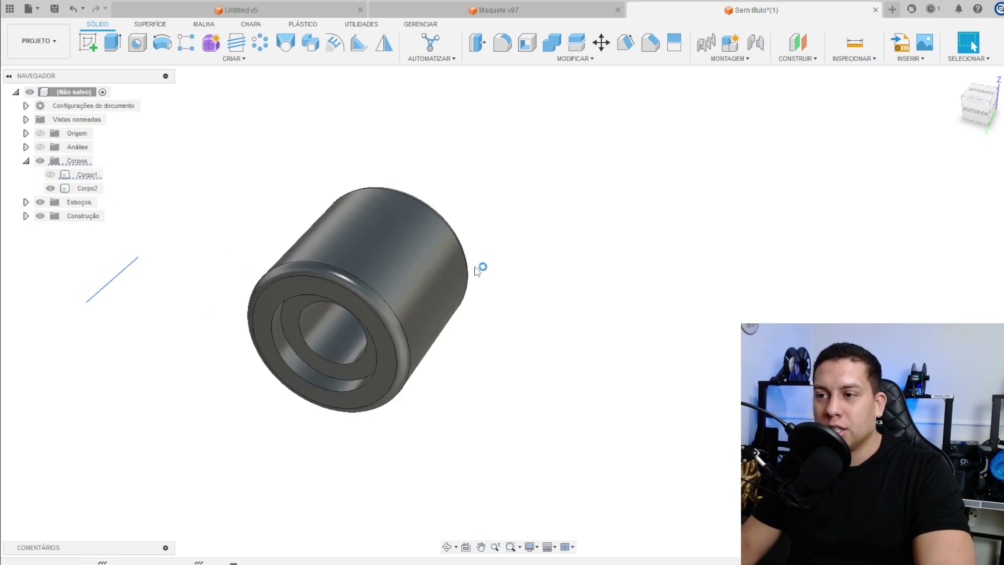
- Examine the stepped bushing's end face up close, including the recess, its inner ledge and the bore edge
{"action": "middle_click_drag", "start_coordinate": [645, 339], "coordinate": [617, 299], "text": "shift"}
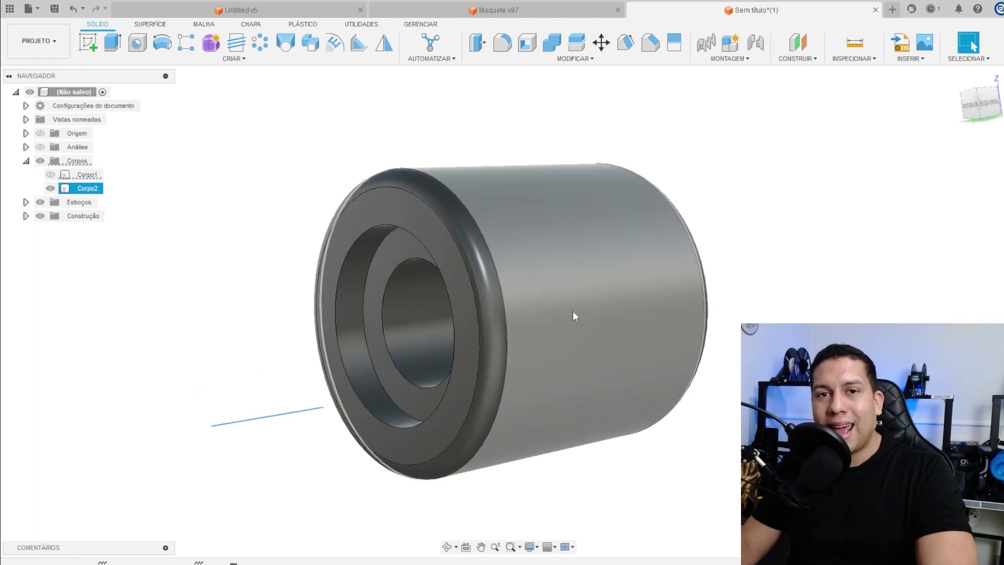
{"action": "middle_click_drag", "start_coordinate": [473, 303], "coordinate": [518, 249], "text": "shift"}
{"action": "middle_click_drag", "start_coordinate": [518, 249], "coordinate": [497, 261]}
{"action": "middle_click_drag", "start_coordinate": [498, 261], "coordinate": [517, 252], "text": "shift"}
{"action": "left_click", "coordinate": [798, 110]}
{"action": "scroll", "coordinate": [770, 164], "scroll_direction": "up", "scroll_amount": 8}
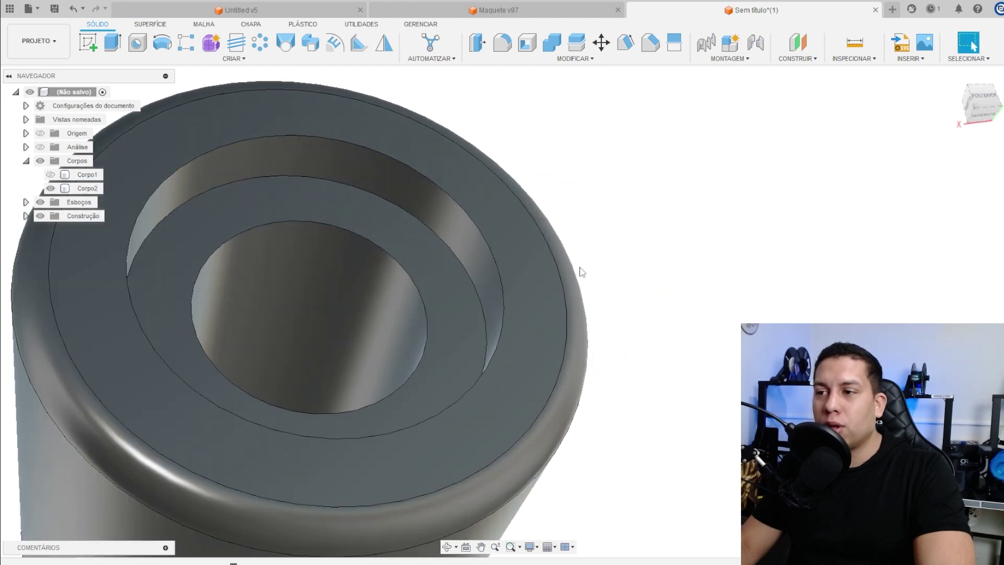
{"action": "key", "text": "ctrl"}
{"action": "key", "text": "ctrl"}
{"action": "key", "text": "ctrl"}
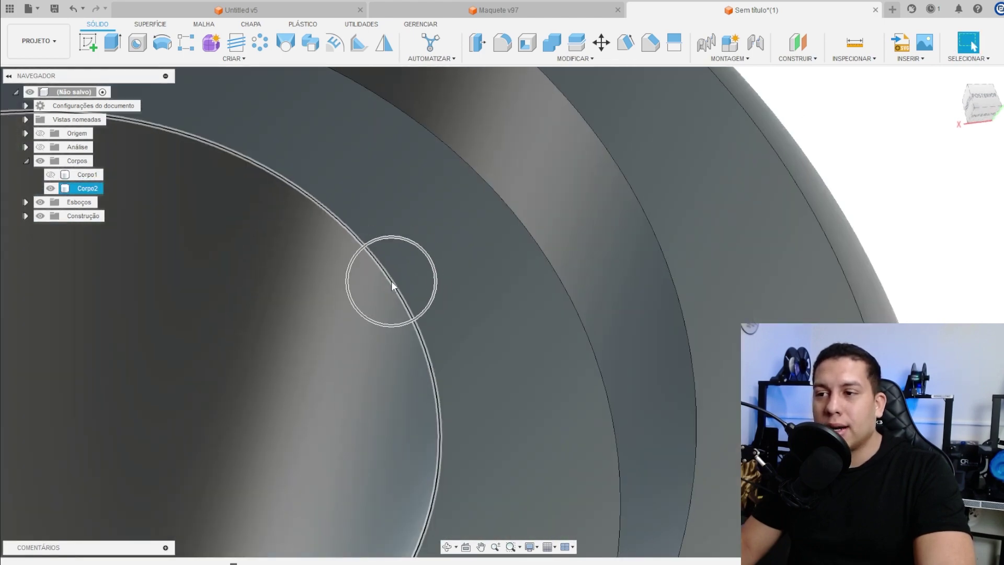
{"action": "key", "text": "ctrl"}
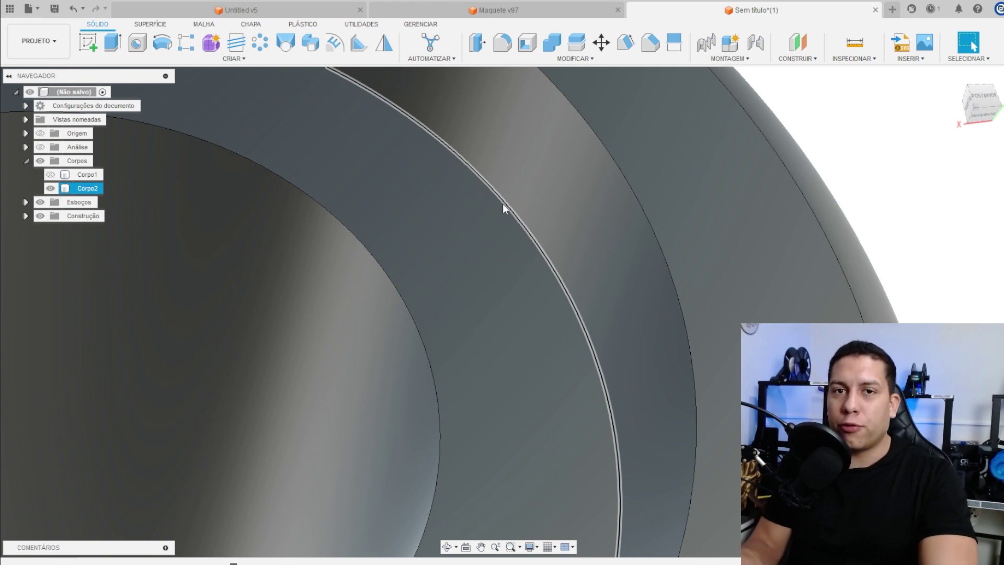
{"action": "scroll", "coordinate": [503, 209], "scroll_direction": "down", "scroll_amount": 10}
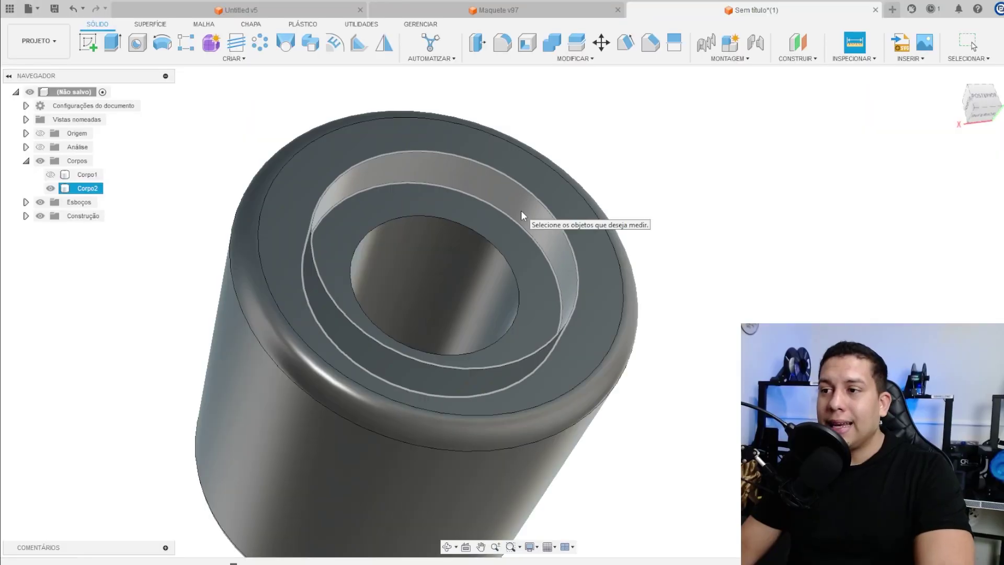
- Measure the distance between the outer edge of the recess ledge and the bore wall, and close the measurement
{"action": "scroll", "coordinate": [518, 218], "scroll_direction": "up", "scroll_amount": 2}
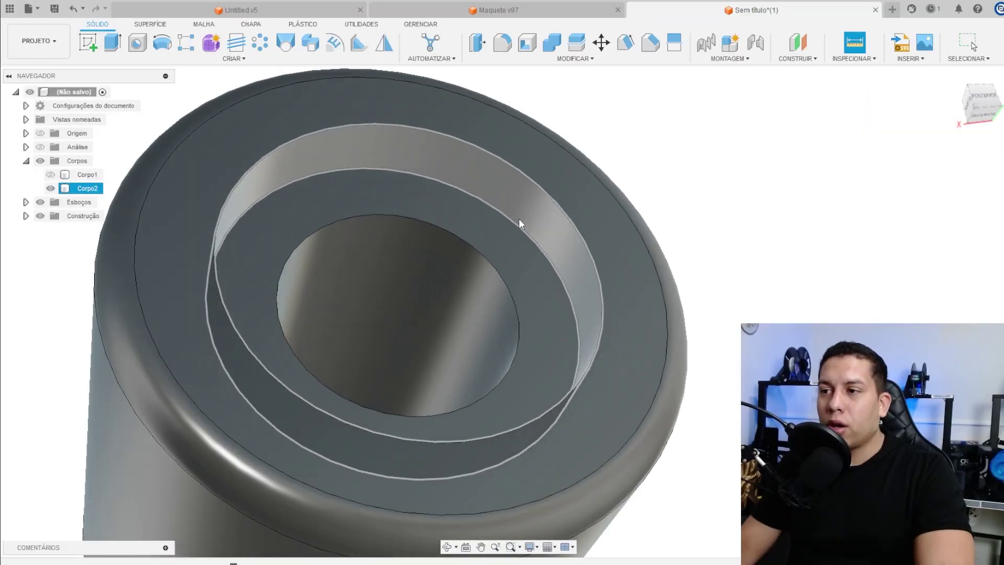
{"action": "middle_click_drag", "start_coordinate": [527, 197], "coordinate": [514, 172], "text": "shift"}
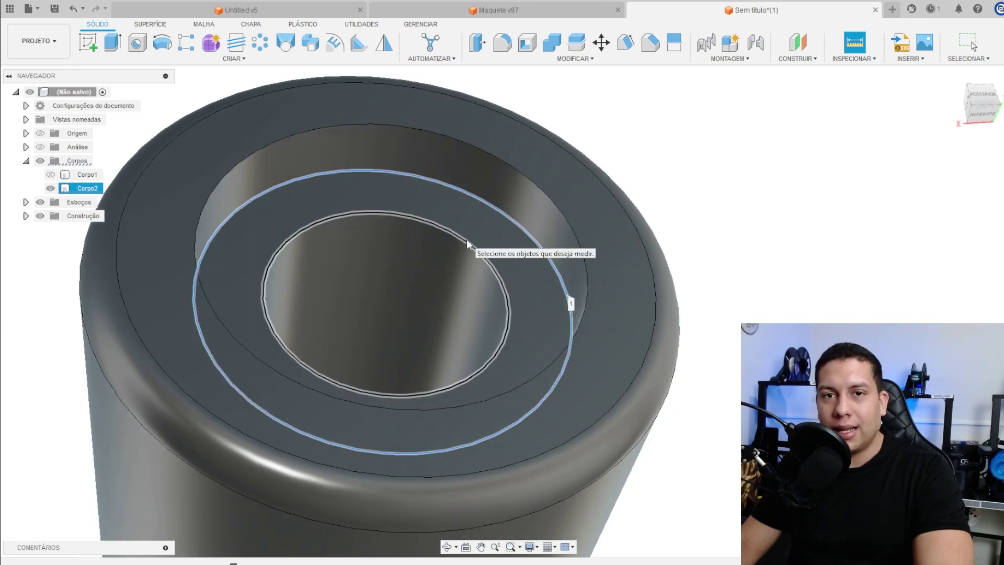
{"action": "left_click_drag", "start_coordinate": [808, 334], "coordinate": [687, 111]}
{"action": "scroll", "coordinate": [513, 215], "scroll_direction": "down", "scroll_amount": 3}
{"action": "middle_click_drag", "start_coordinate": [514, 222], "coordinate": [513, 193], "text": "shift"}
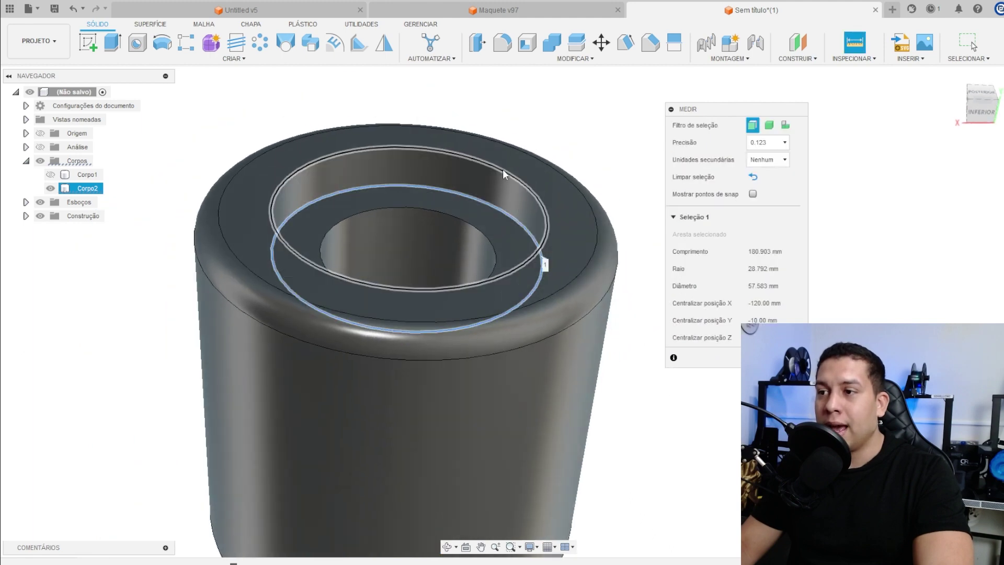
{"action": "scroll", "coordinate": [502, 243], "scroll_direction": "up", "scroll_amount": 5}
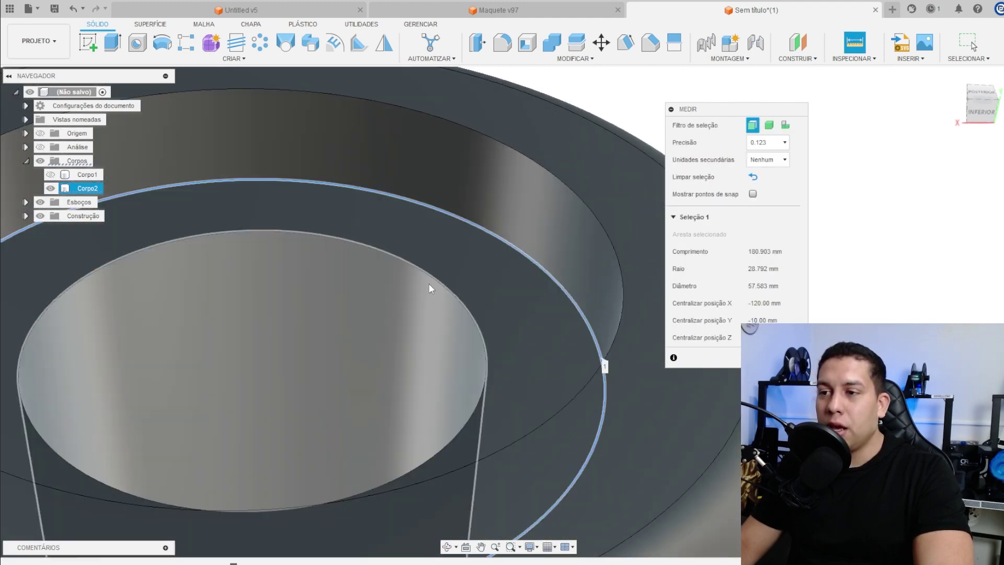
{"action": "left_click", "coordinate": [430, 286]}
{"action": "scroll", "coordinate": [433, 261], "scroll_direction": "down", "scroll_amount": 5}
{"action": "middle_click_drag", "start_coordinate": [432, 261], "coordinate": [314, 242], "text": "shift"}
{"action": "scroll", "coordinate": [209, 300], "scroll_direction": "up", "scroll_amount": 5}
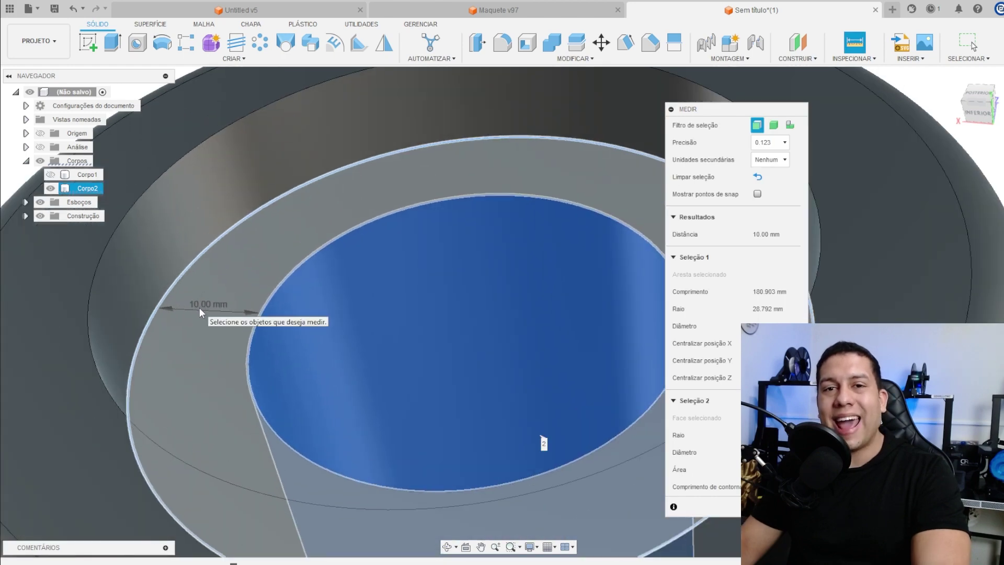
{"action": "scroll", "coordinate": [451, 311], "scroll_direction": "down", "scroll_amount": 6}
{"action": "key", "text": "Escape"}
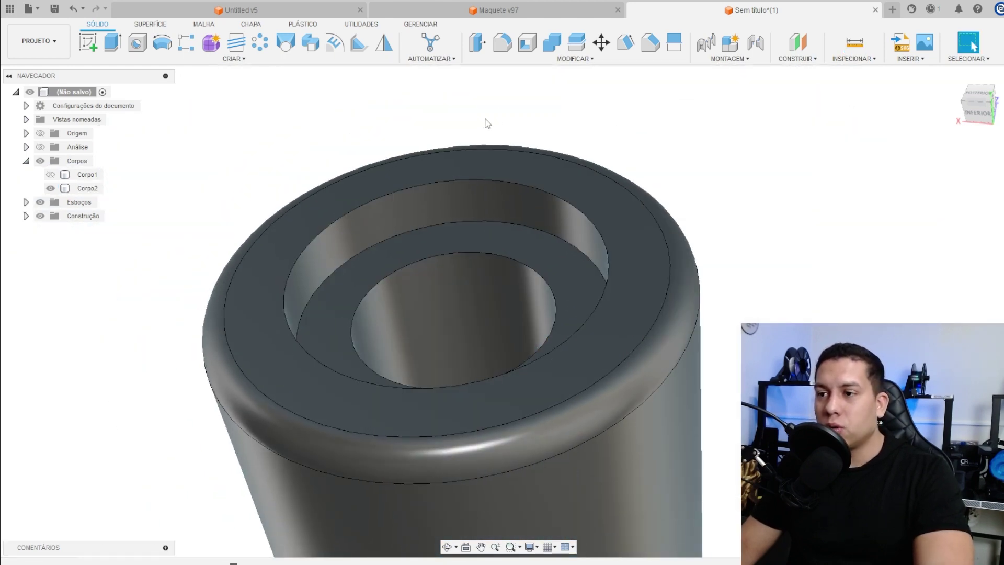
- Chamfer the bore edge at the bushing's recess ledge by 10 mm with equal distances
{"action": "scroll", "coordinate": [400, 153], "scroll_direction": "down", "scroll_amount": 3}
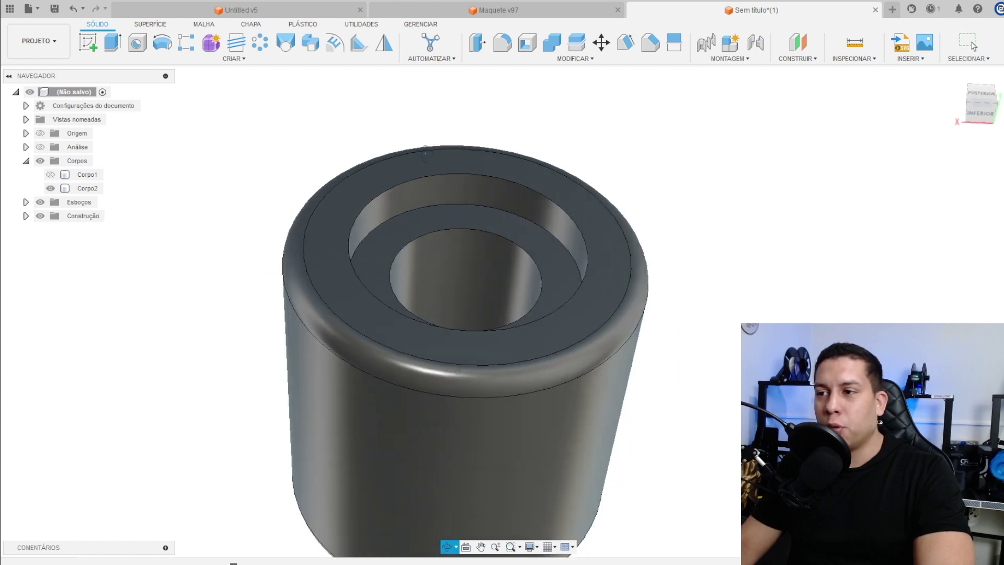
{"action": "left_click", "coordinate": [649, 46]}
{"action": "left_click", "coordinate": [394, 219]}
{"action": "type", "text": "10"}
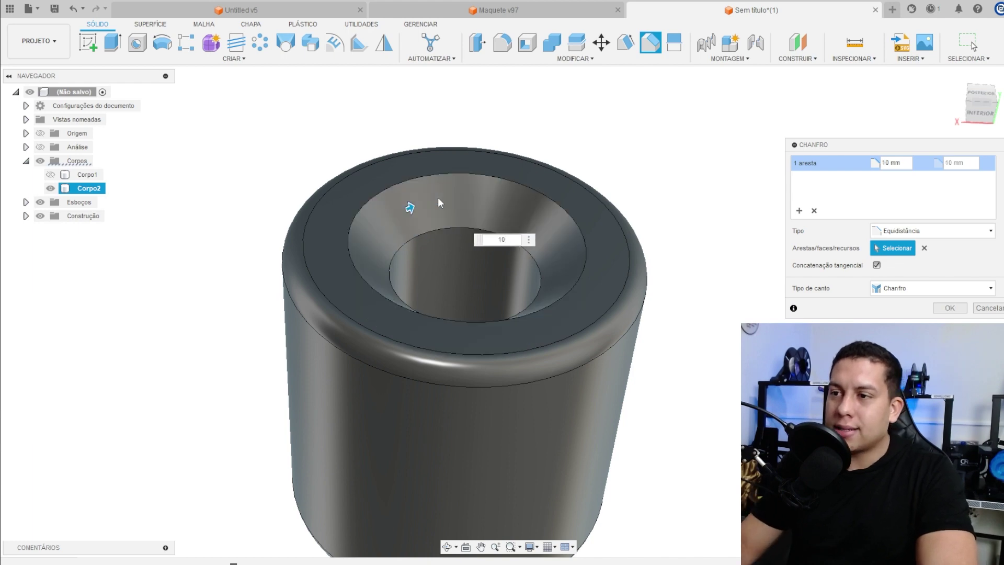
{"action": "scroll", "coordinate": [425, 234], "scroll_direction": "up", "scroll_amount": 5}
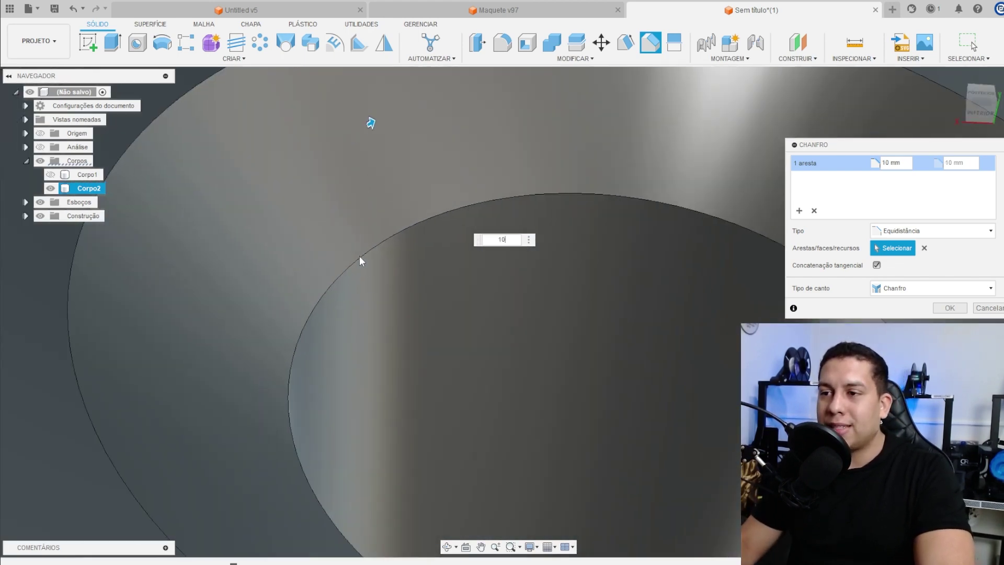
{"action": "scroll", "coordinate": [380, 241], "scroll_direction": "down", "scroll_amount": 5}
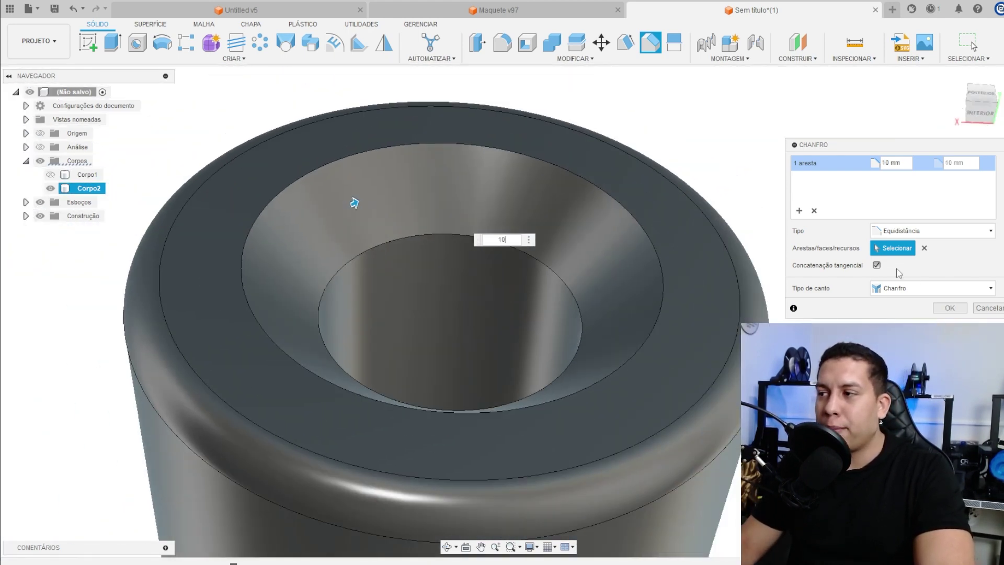
{"action": "left_click", "coordinate": [954, 308]}
{"action": "scroll", "coordinate": [609, 255], "scroll_direction": "down", "scroll_amount": 3}
{"action": "middle_click_drag", "start_coordinate": [584, 155], "coordinate": [482, 217], "text": "shift"}
{"action": "scroll", "coordinate": [405, 295], "scroll_direction": "up", "scroll_amount": 4}
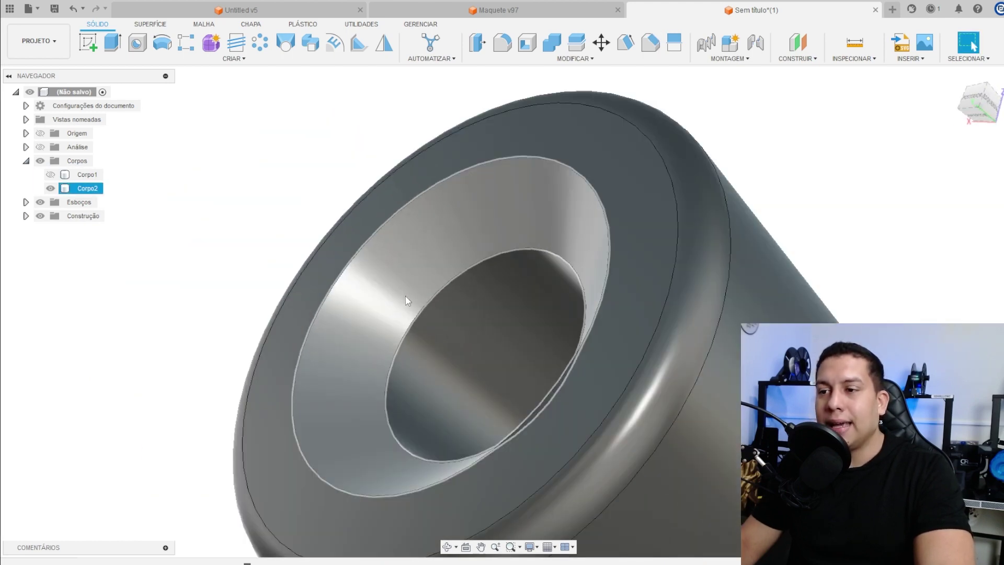